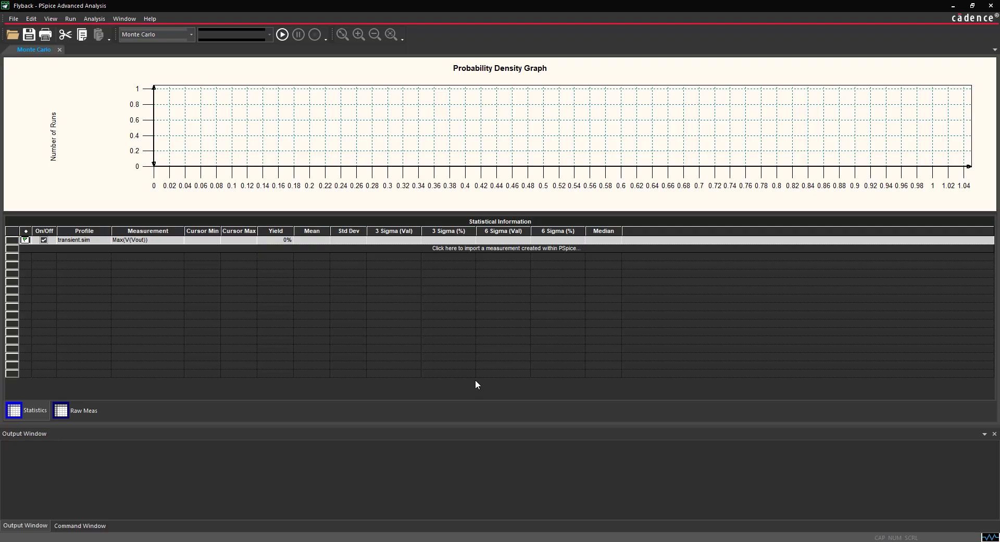
Run the Monte Carlo analysis for the Max(V(Vout)) measurement of the flyback transient profile
left_click(70, 19)
left_click(75, 29)
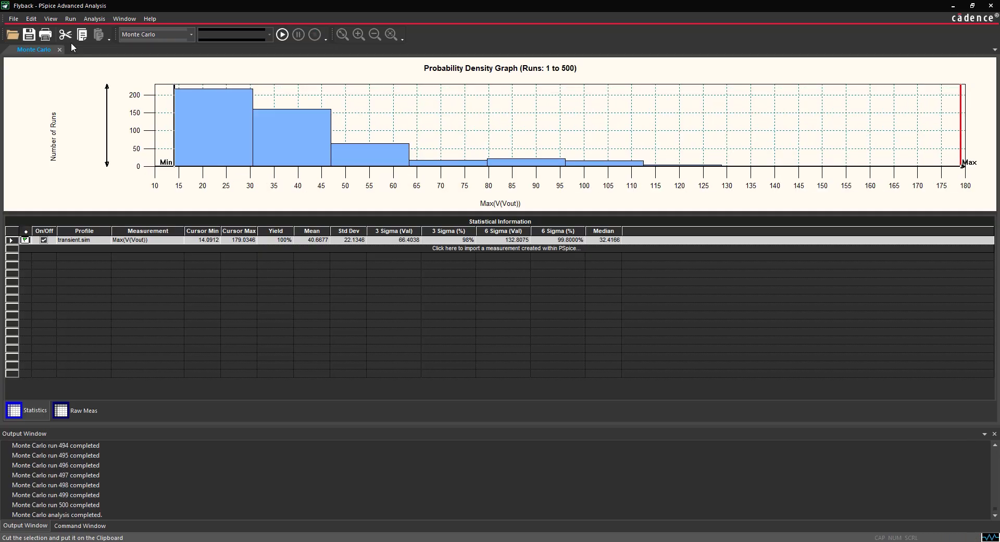
View the Monte Carlo results as a cumulative distribution graph and show the raw measurement data
right_click(286, 92)
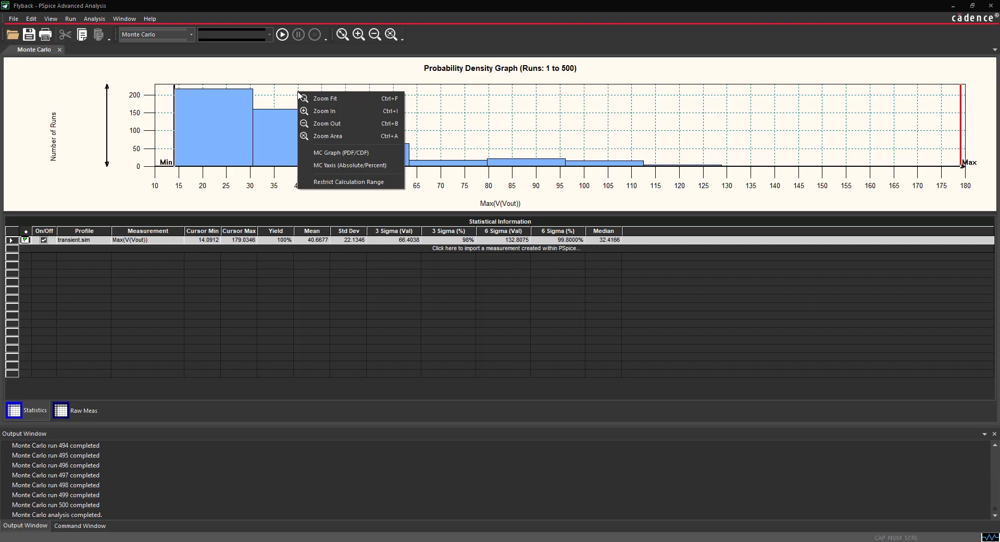
left_click(347, 156)
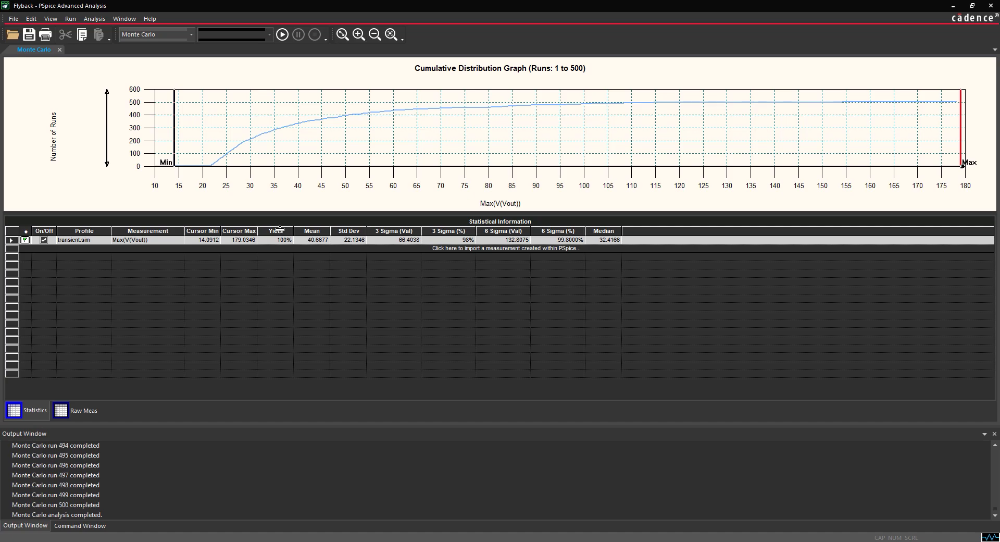
left_click(85, 411)
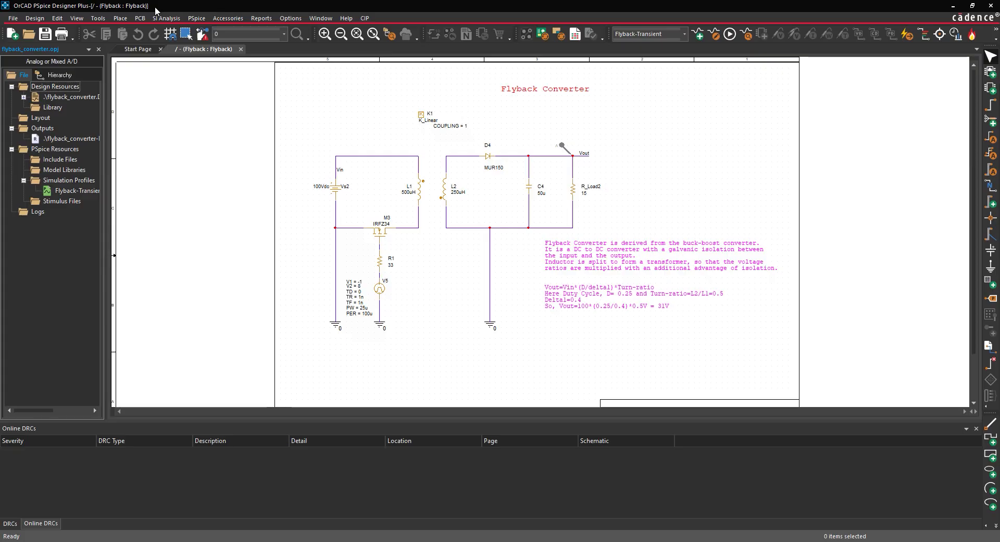
In the OrCAD PSpice Designer flyback schematic, open the Component Explorer and list the PSpice Simulator Command Setup parts
left_click(120, 18)
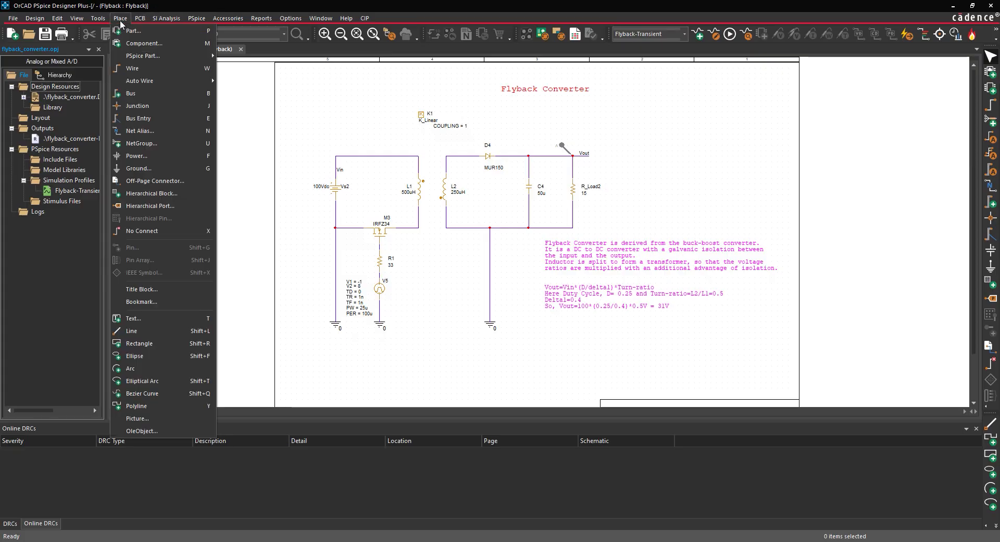
left_click(128, 50)
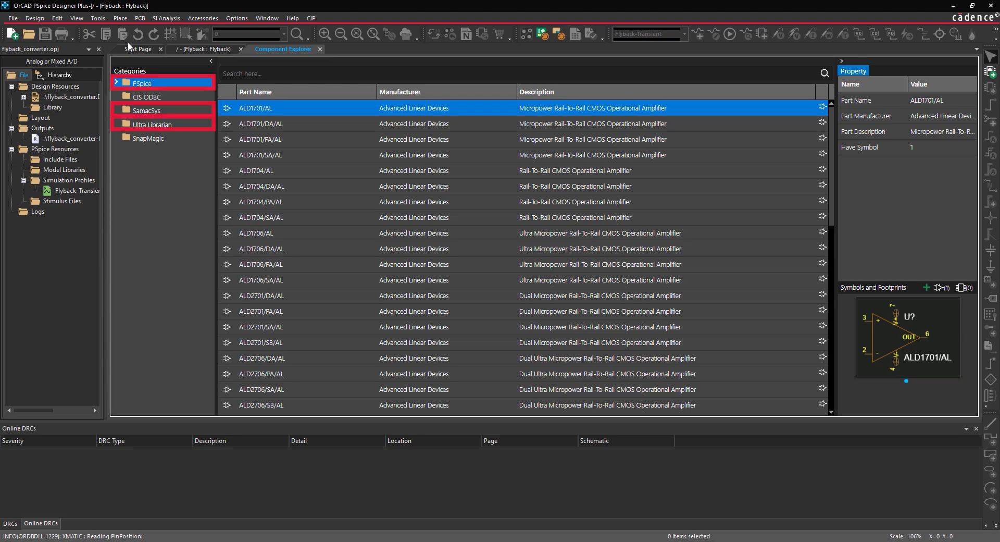
left_click(116, 83)
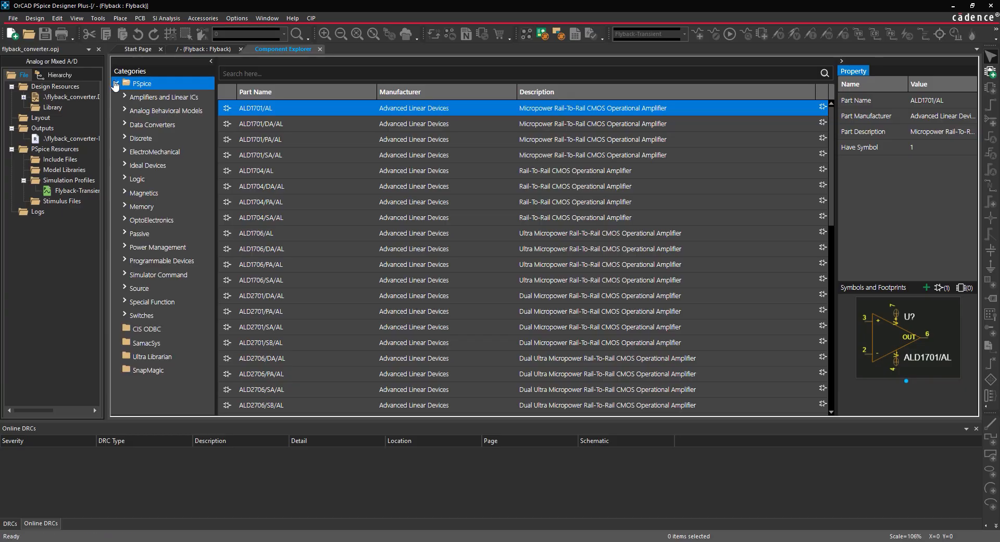
left_click(125, 271)
left_click(157, 297)
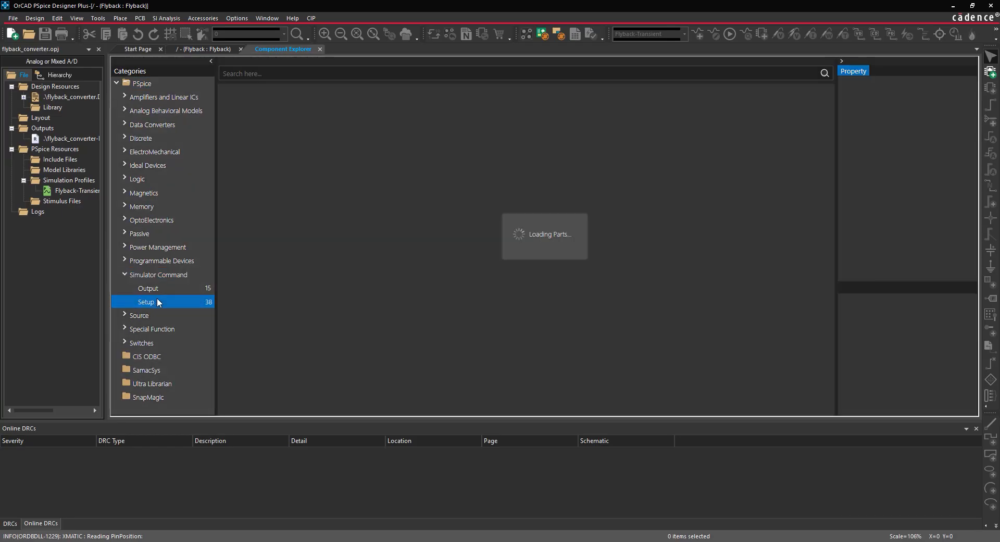
Place one PARAM part in the empty area above and to the right of the Vout node, and end placement
scroll(241, 285, "down", 3)
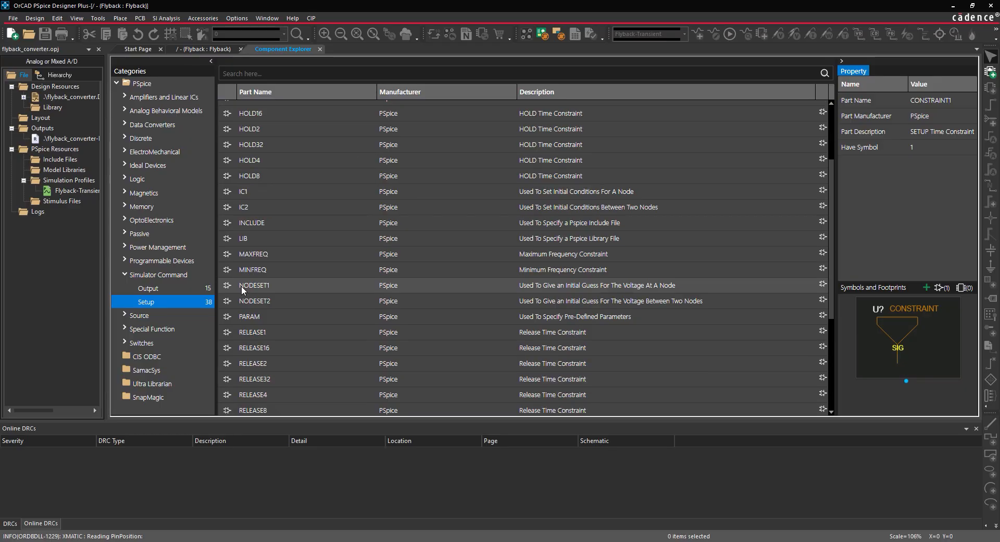
double_click(260, 317)
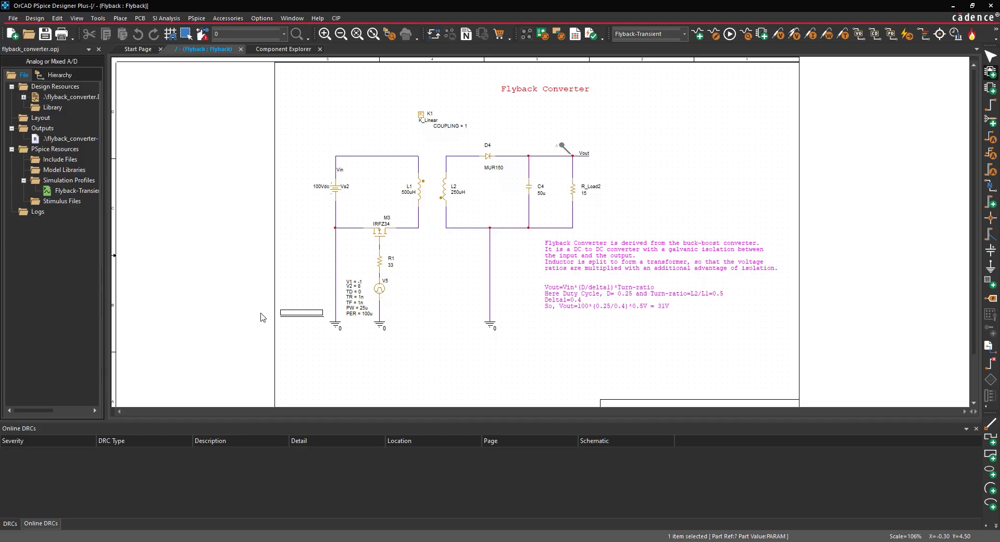
left_click(655, 111)
right_click(612, 119)
left_click(628, 124)
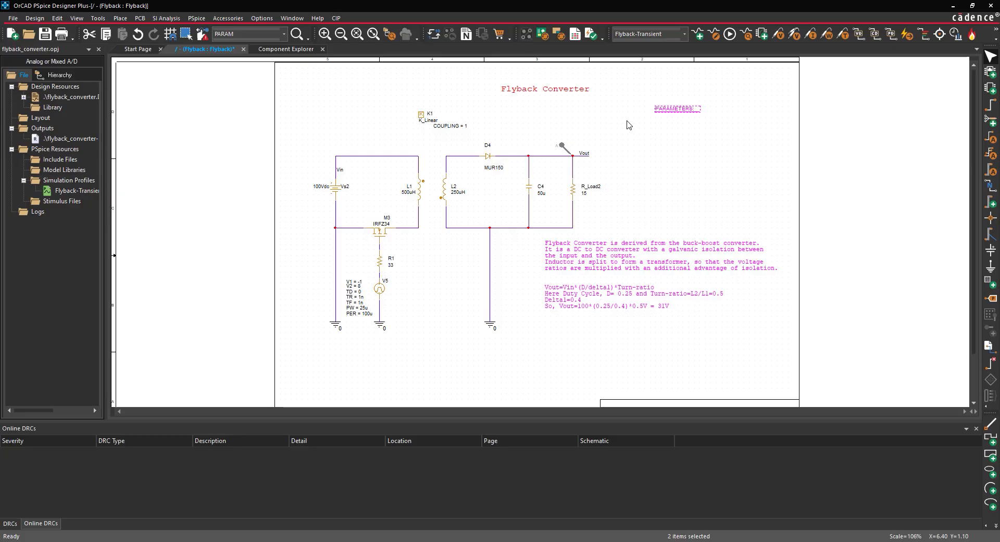
Add a property named CTOL with value 0.10 to the PARAM part, with its display enabled
double_click(671, 109)
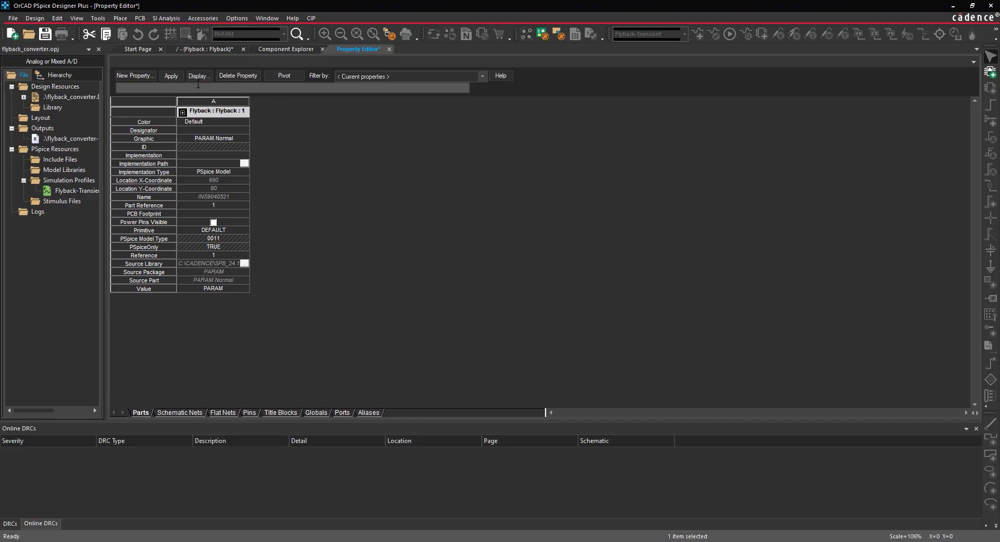
left_click(133, 74)
left_click(510, 291)
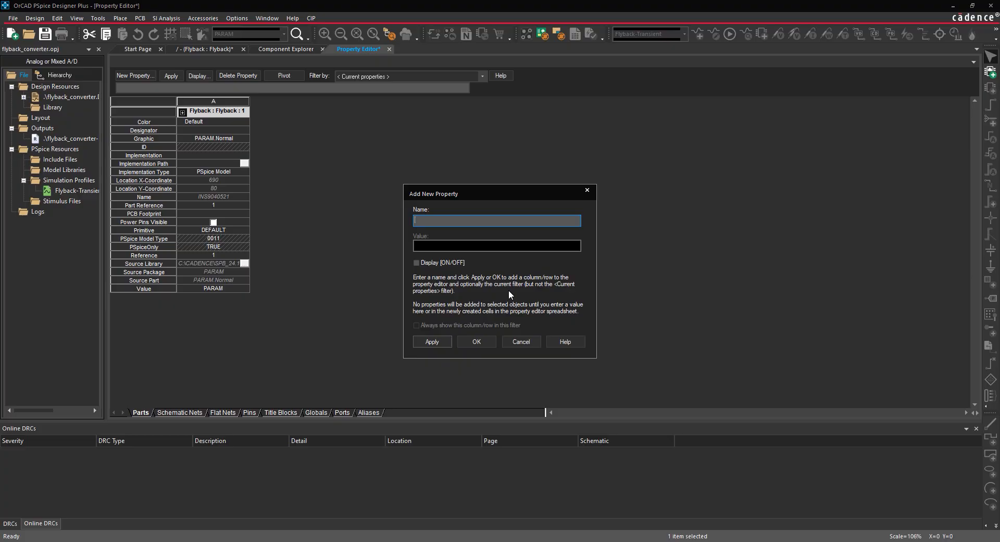
type("CTOL")
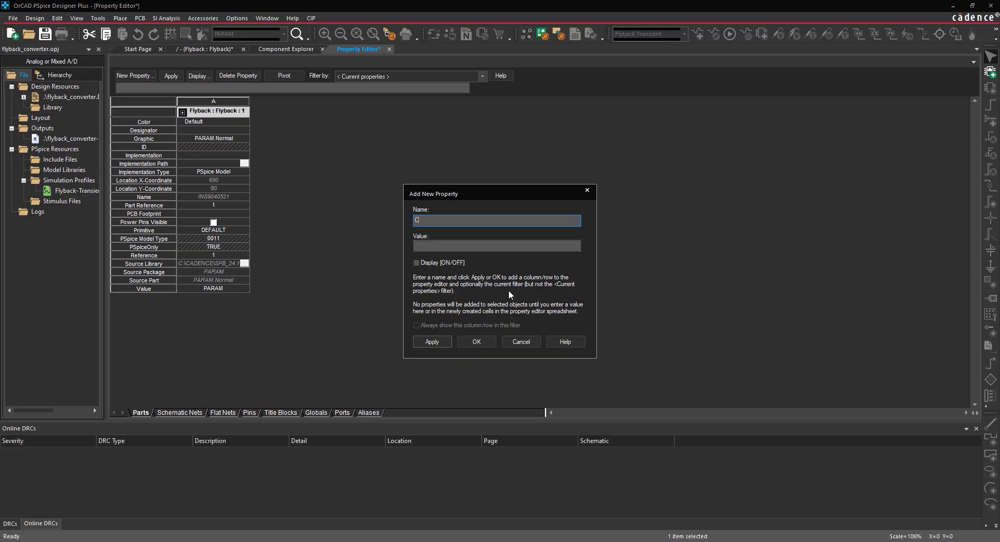
left_click(475, 249)
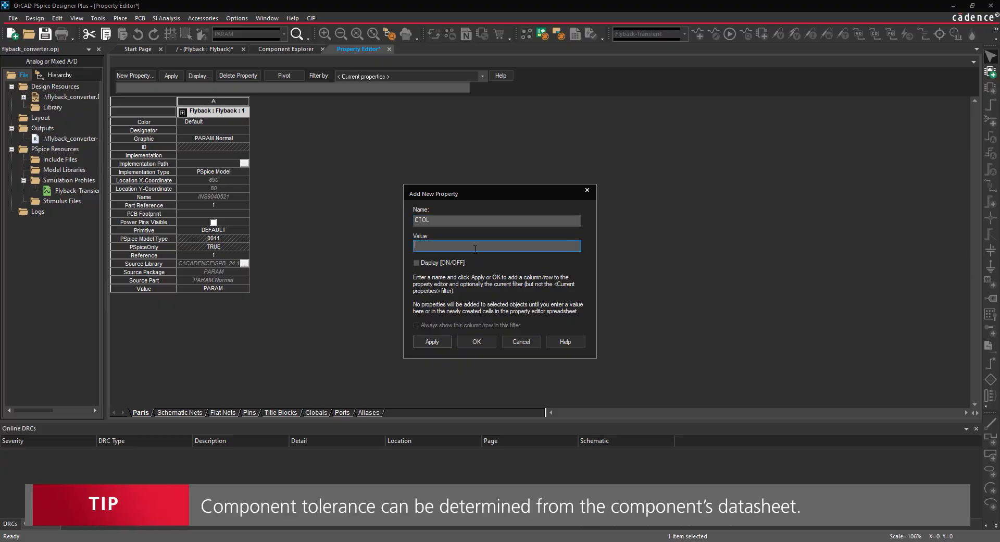
type("0.10")
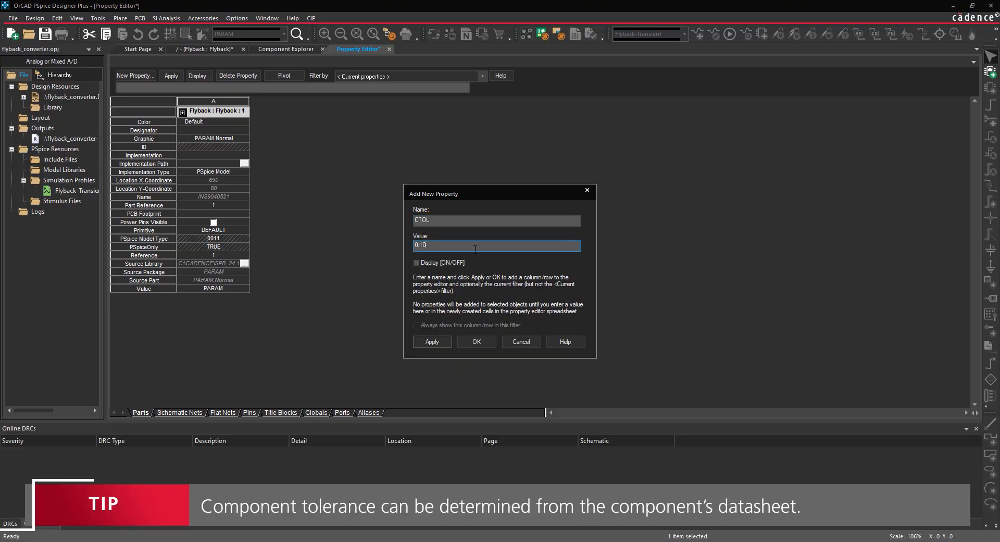
left_click(417, 263)
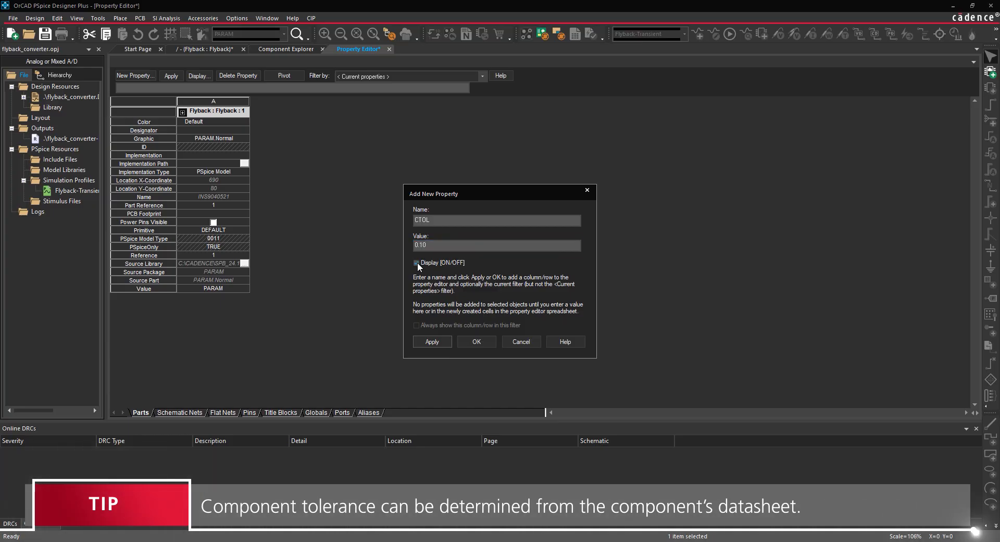
left_click(476, 341)
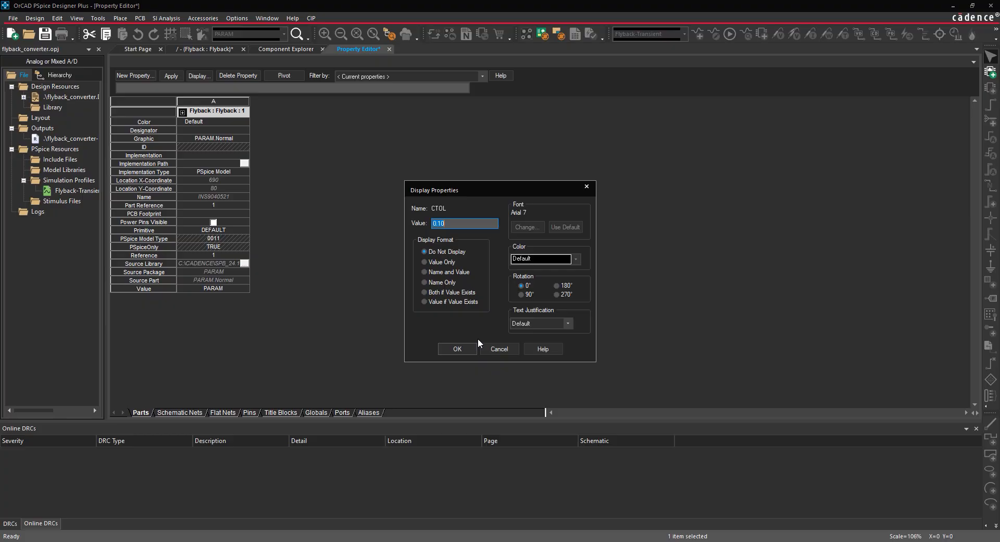
Set the CTOL display format to Both if Value Exists and apply the change to the design
left_click(425, 292)
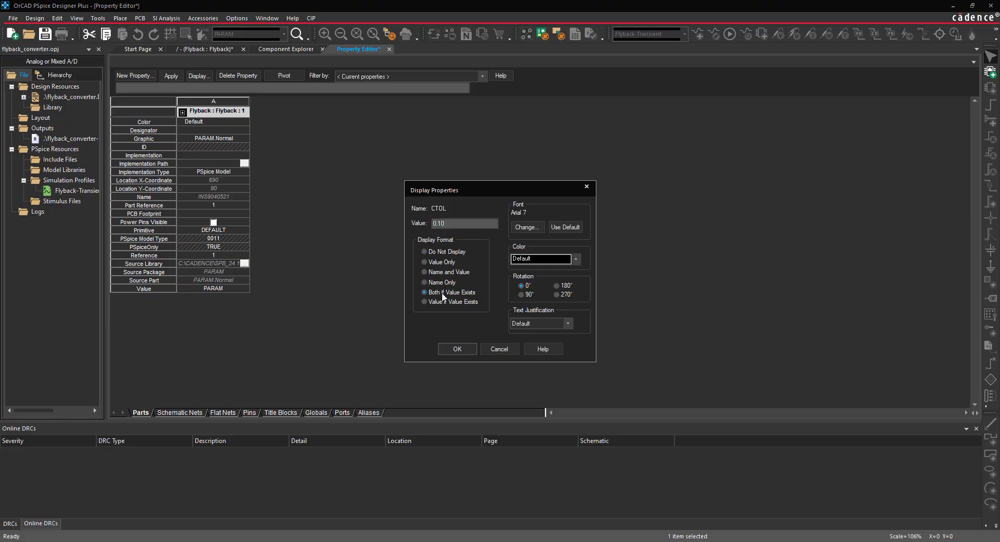
left_click(471, 348)
left_click(512, 289)
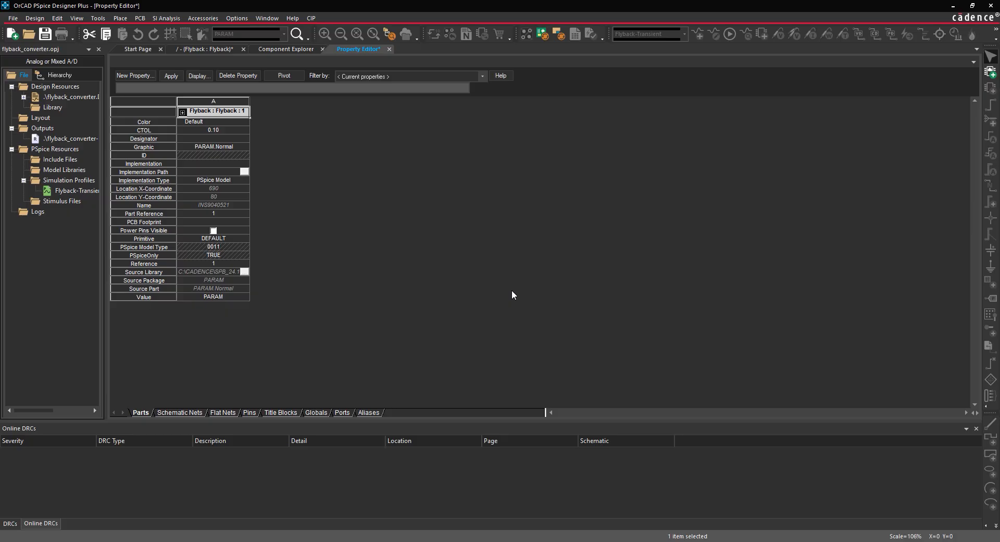
Add a second property named LTOL with value 0.20 to the PARAM part, with its display enabled
left_click(147, 76)
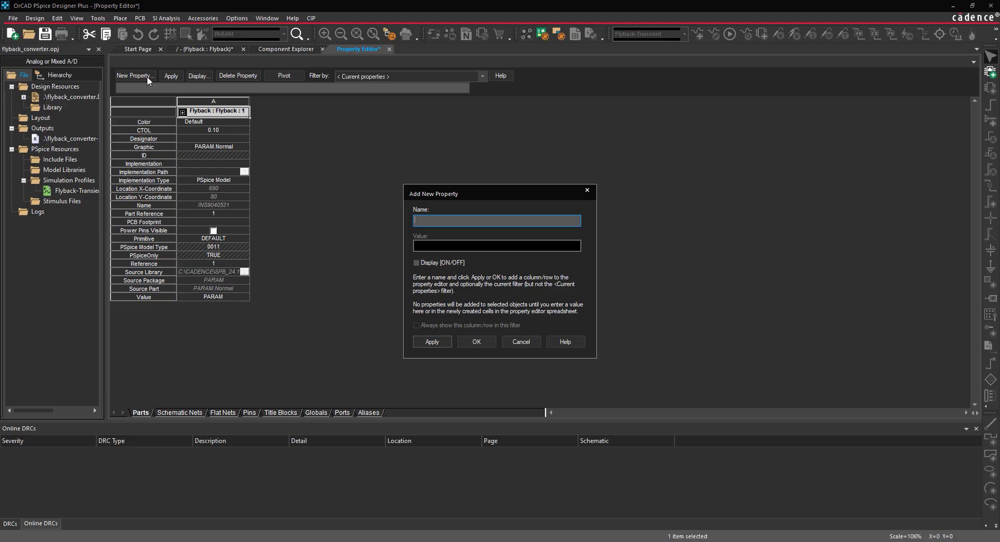
type("LTOL")
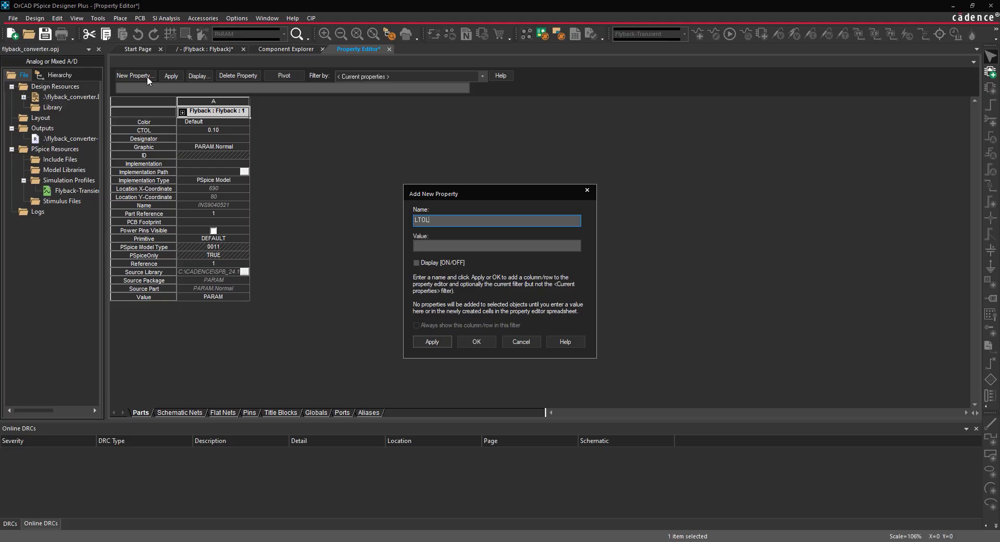
key("Tab")
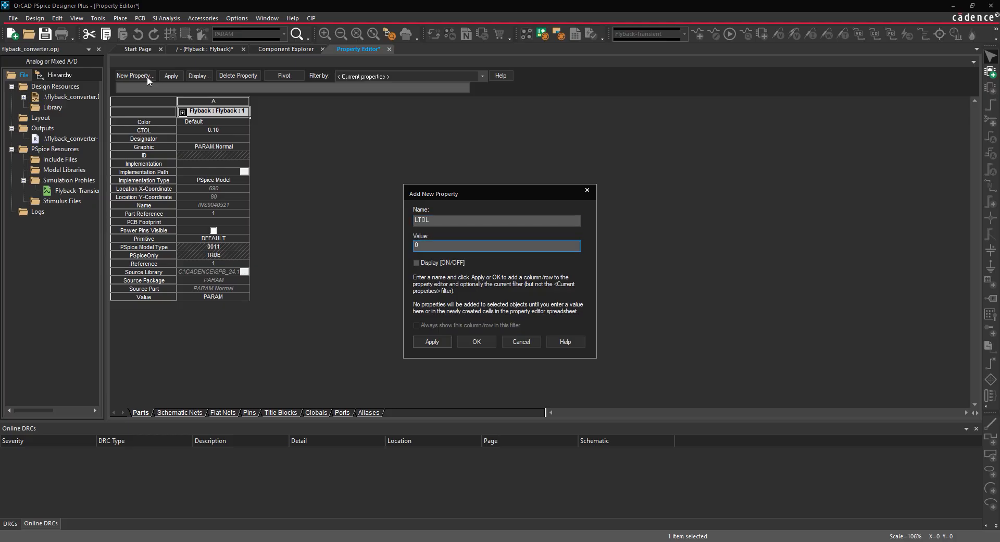
type("0.20")
left_click(417, 263)
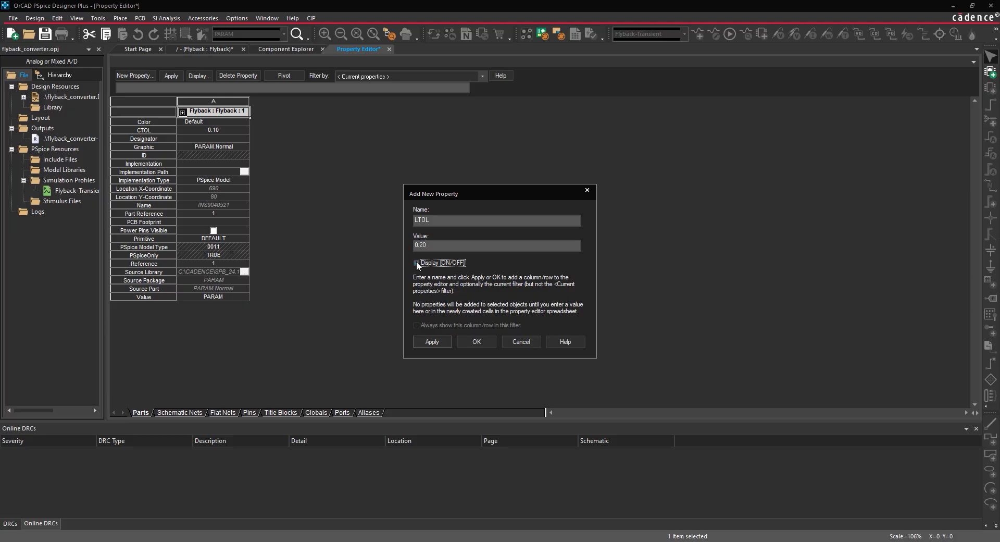
left_click(472, 338)
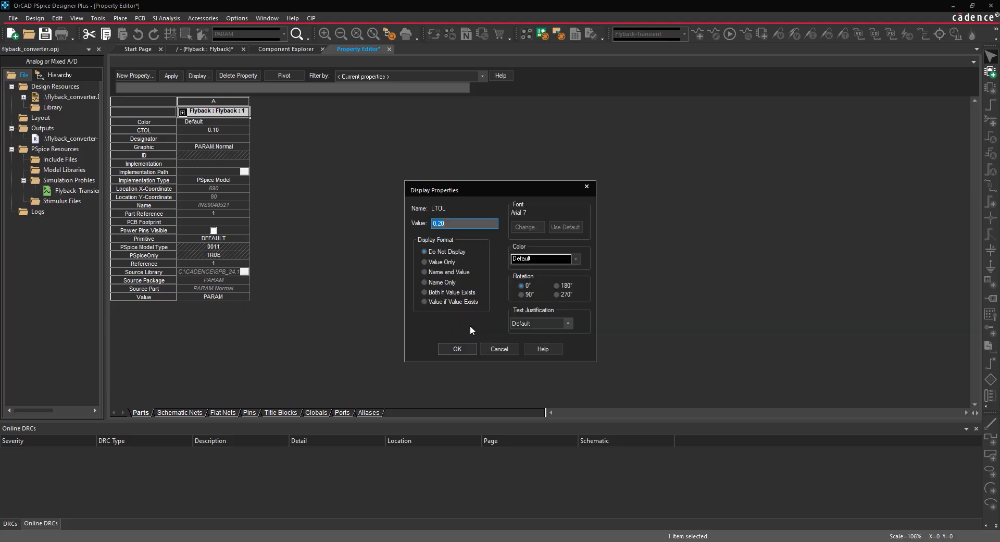
Set the LTOL display format to Both if Value Exists, apply the property changes, and return to the schematic
left_click(463, 293)
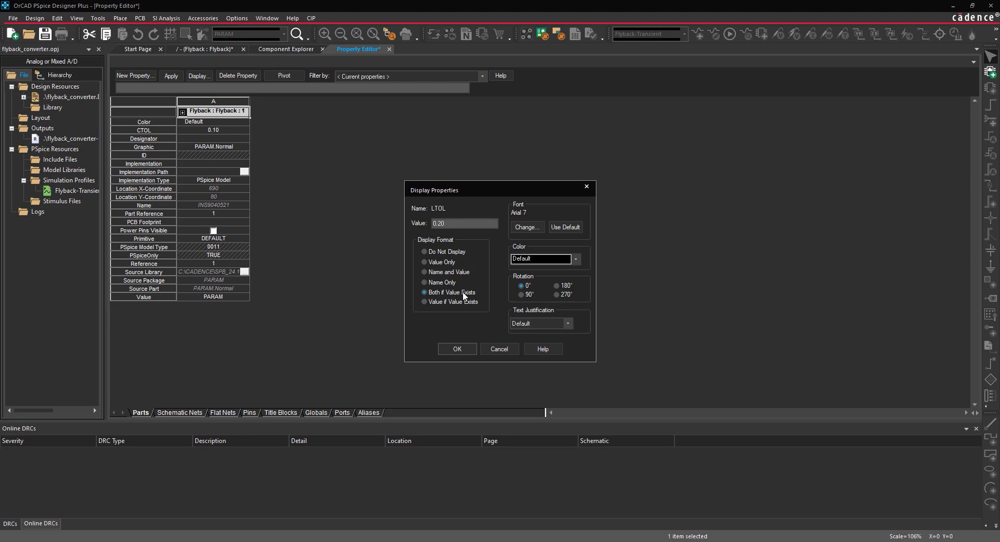
left_click(461, 346)
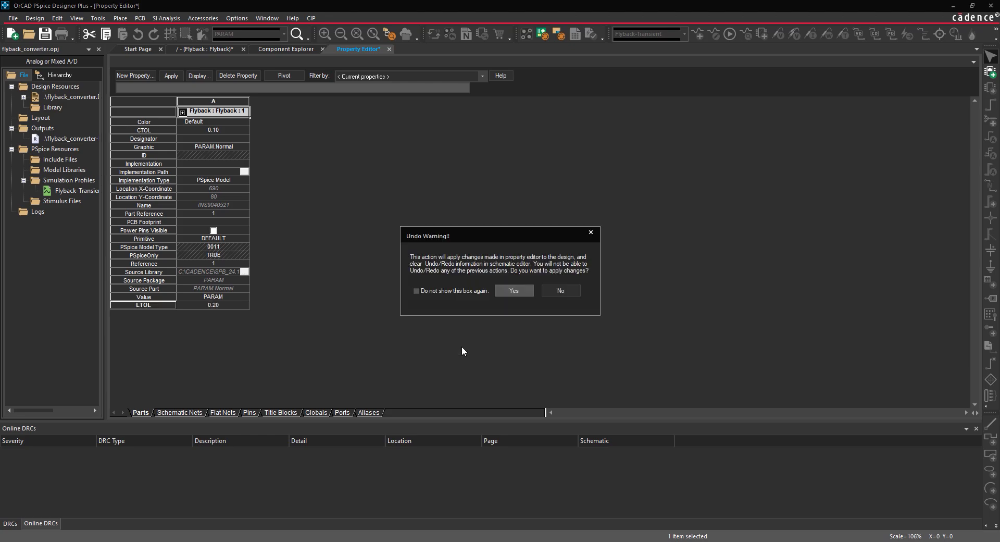
left_click(517, 290)
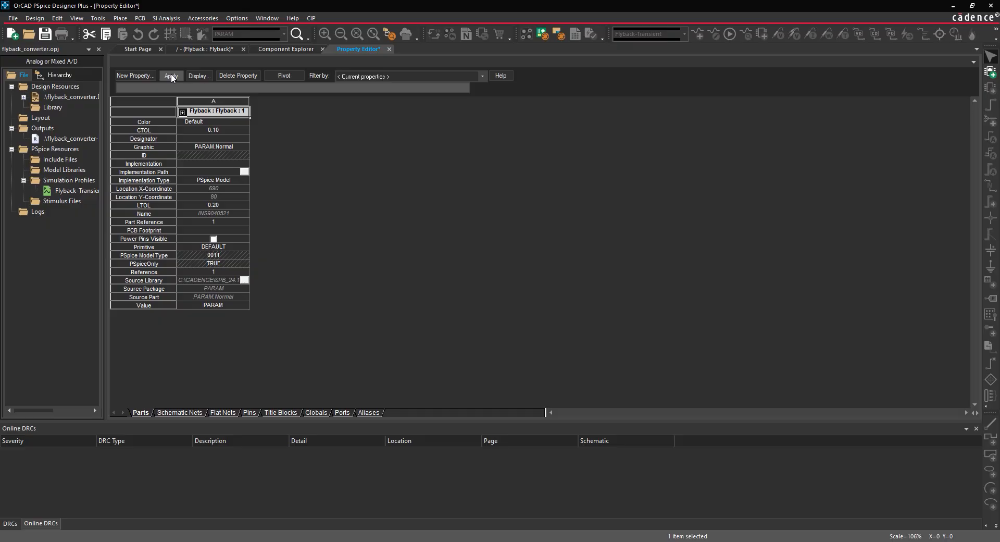
left_click(390, 49)
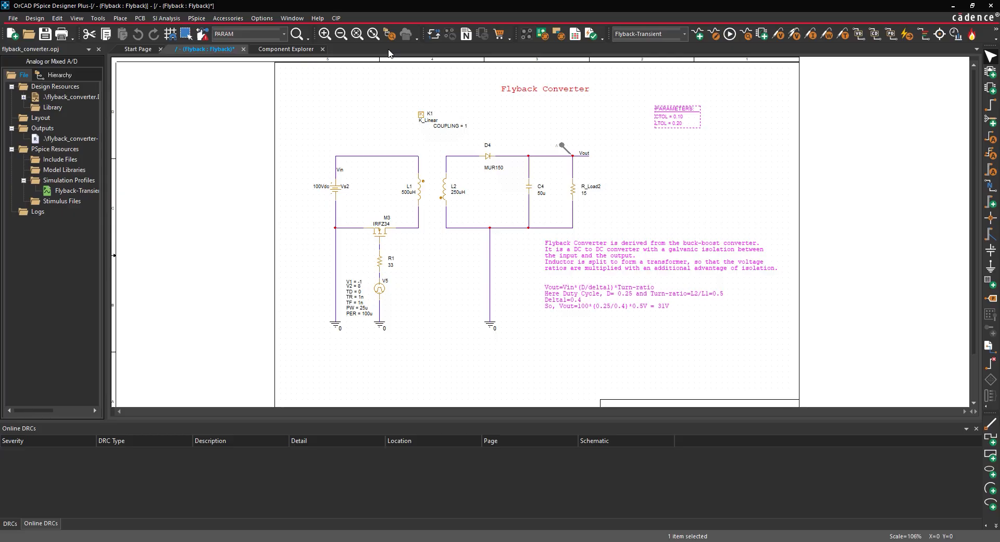
Set the TOLERANCE property of capacitor C4 to {CTOL}, apply it to the design, and close its properties
double_click(530, 186)
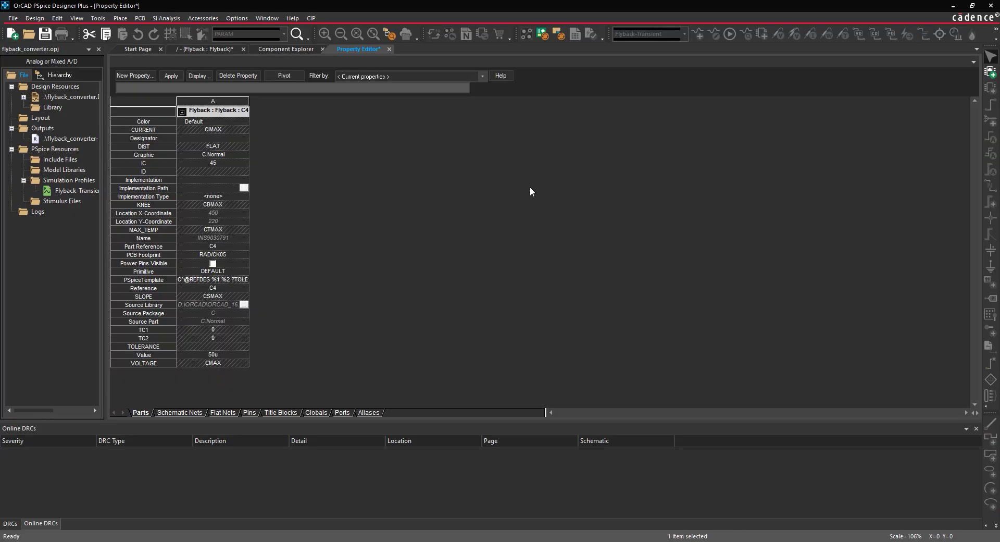
left_click(194, 346)
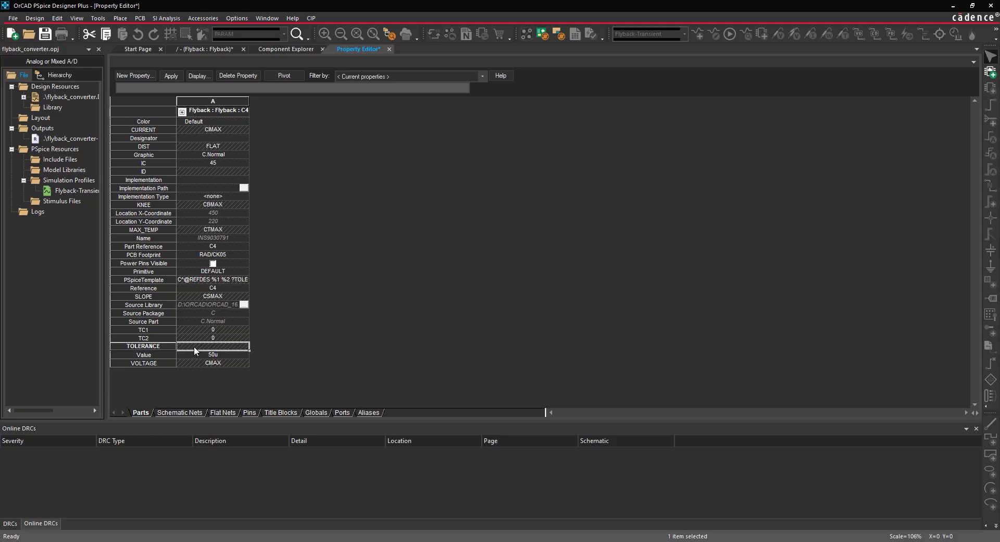
type("{CTOL}")
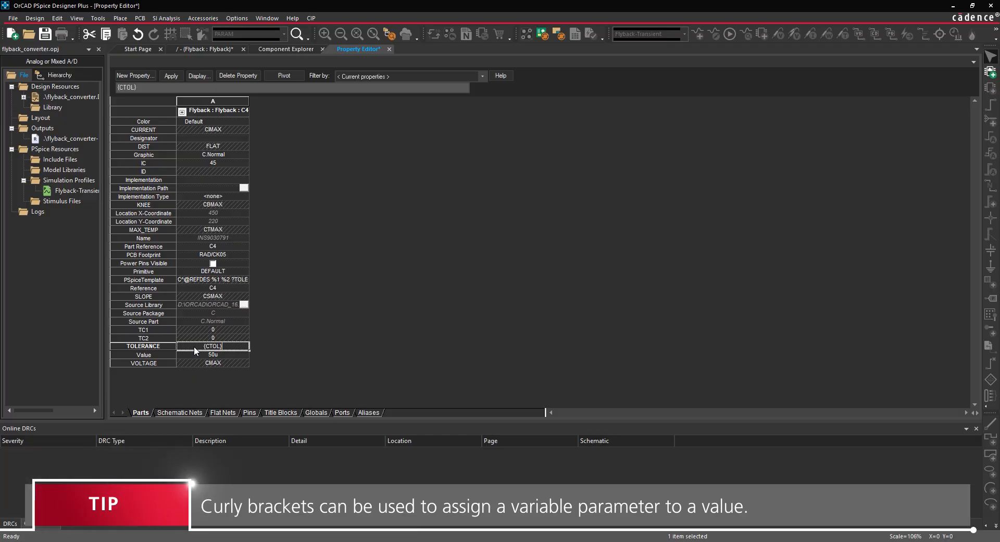
left_click(175, 76)
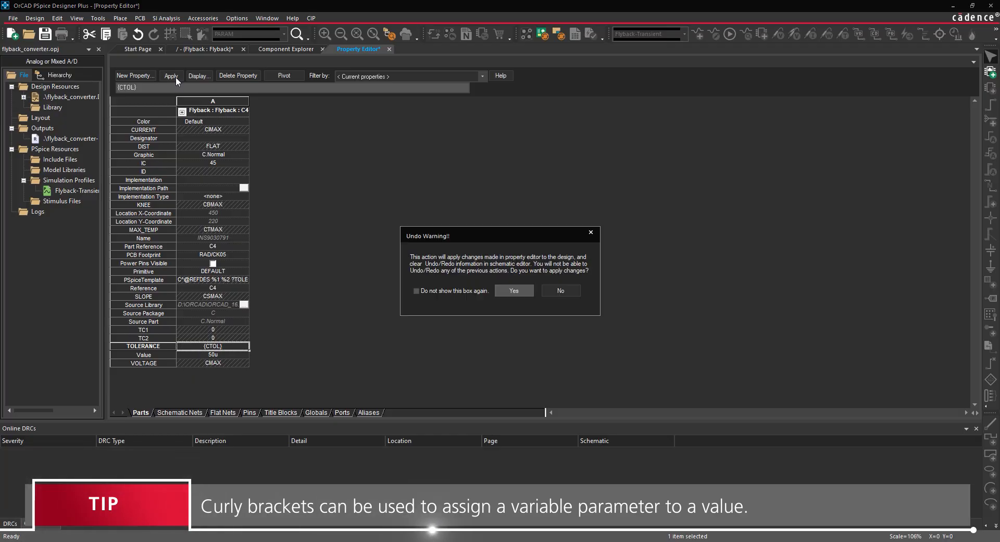
left_click(510, 289)
left_click(389, 49)
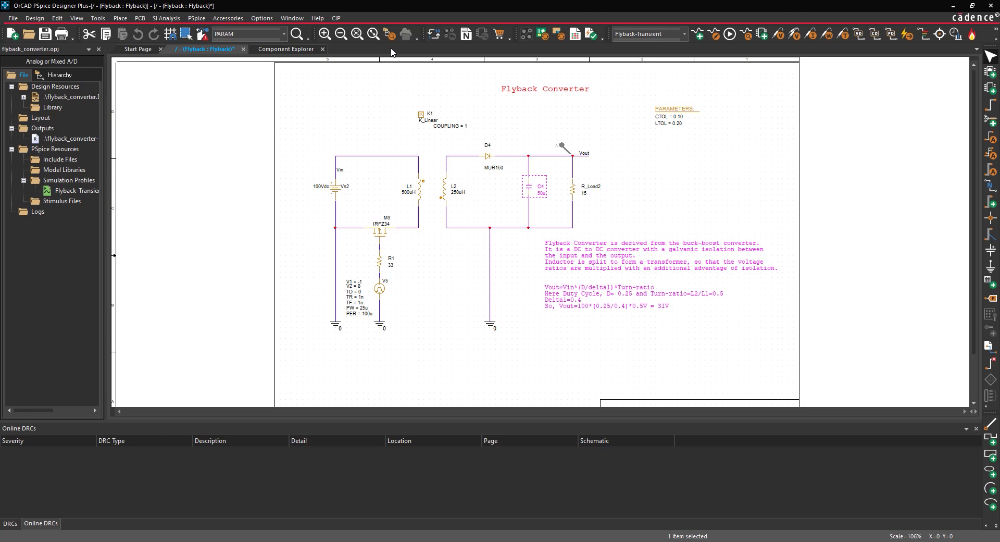
Set the TOLERANCE property of inductors L1 and L2 together to {LTOL}, apply it to the design, and close their properties
left_click(416, 191)
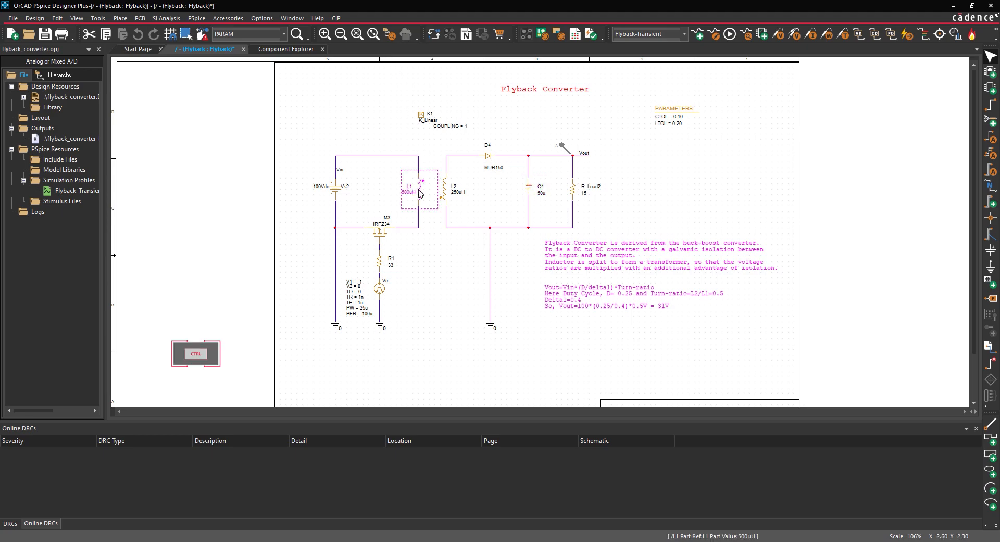
left_click(445, 194, "ctrl")
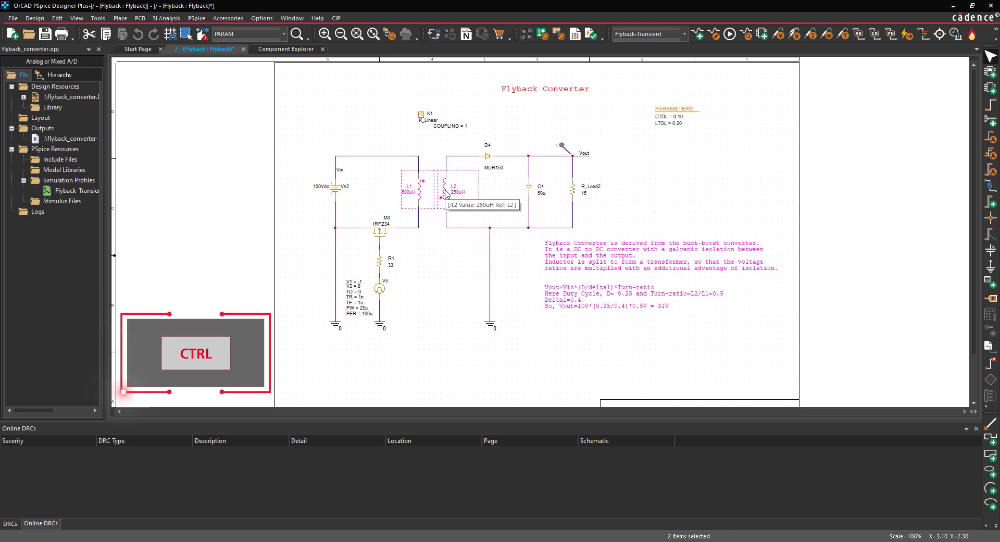
right_click(445, 190)
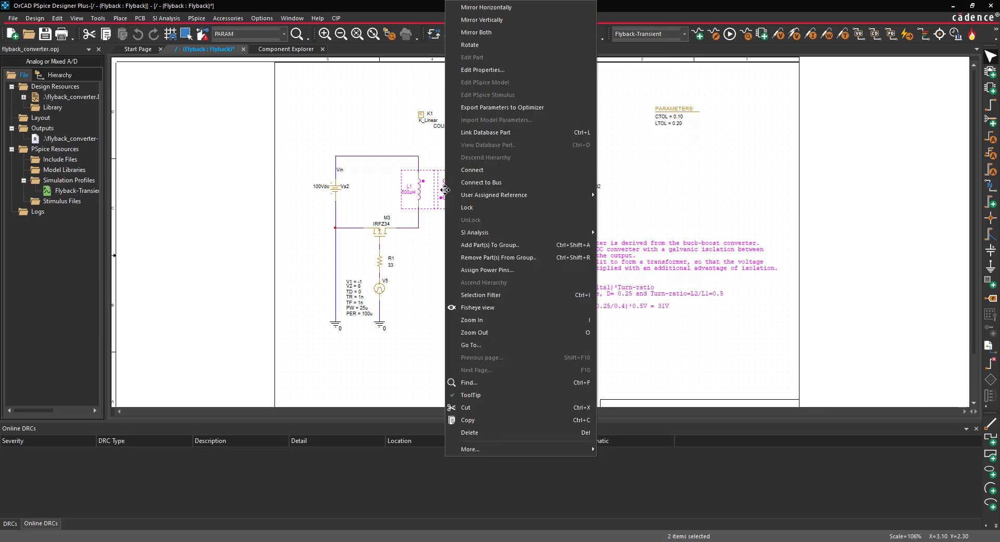
left_click(484, 69)
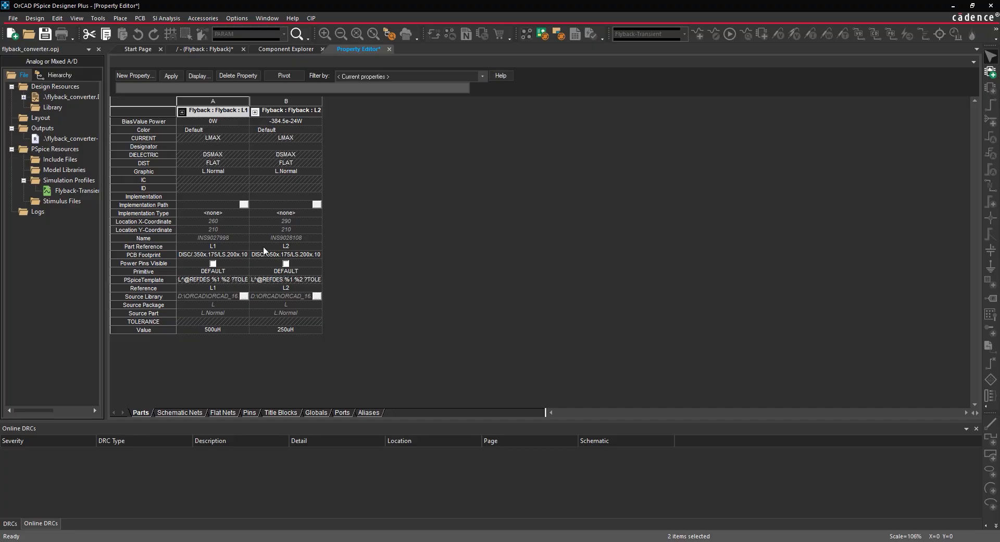
right_click(158, 321)
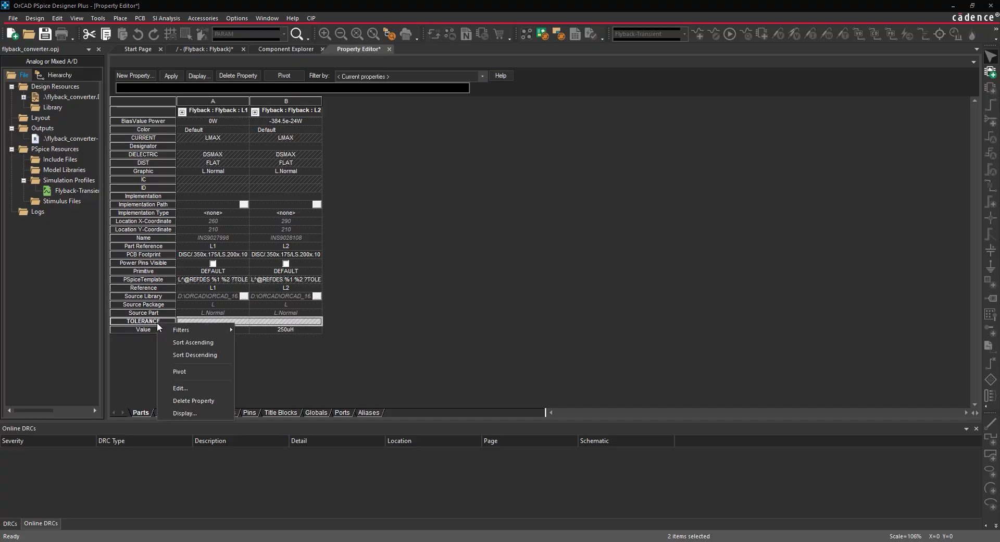
left_click(187, 389)
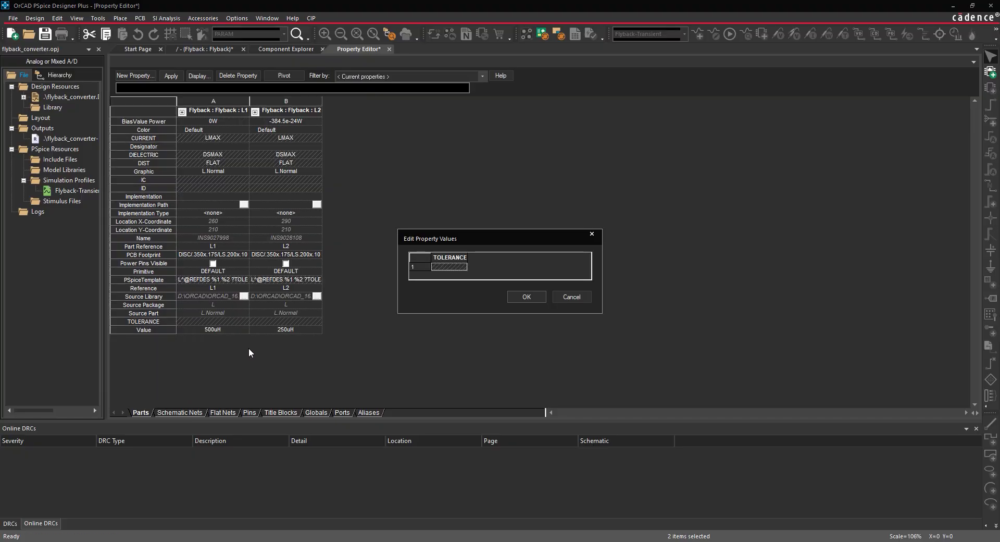
type("{LTOL")
left_click(521, 299)
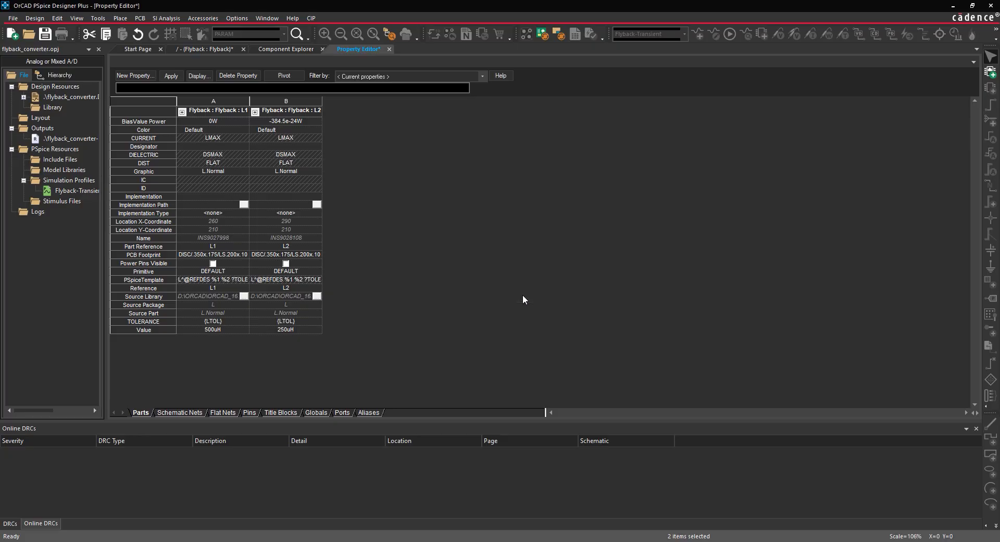
left_click(177, 76)
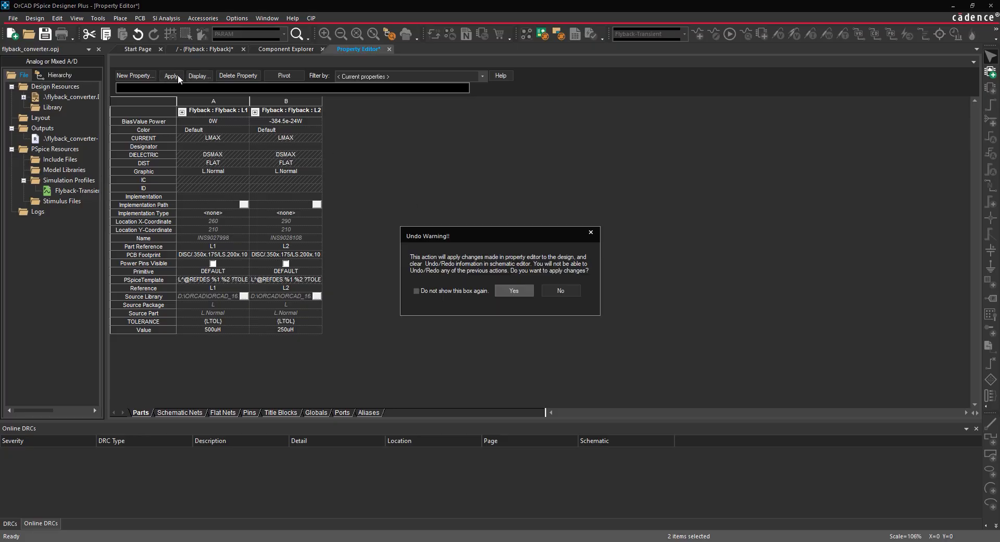
left_click(513, 290)
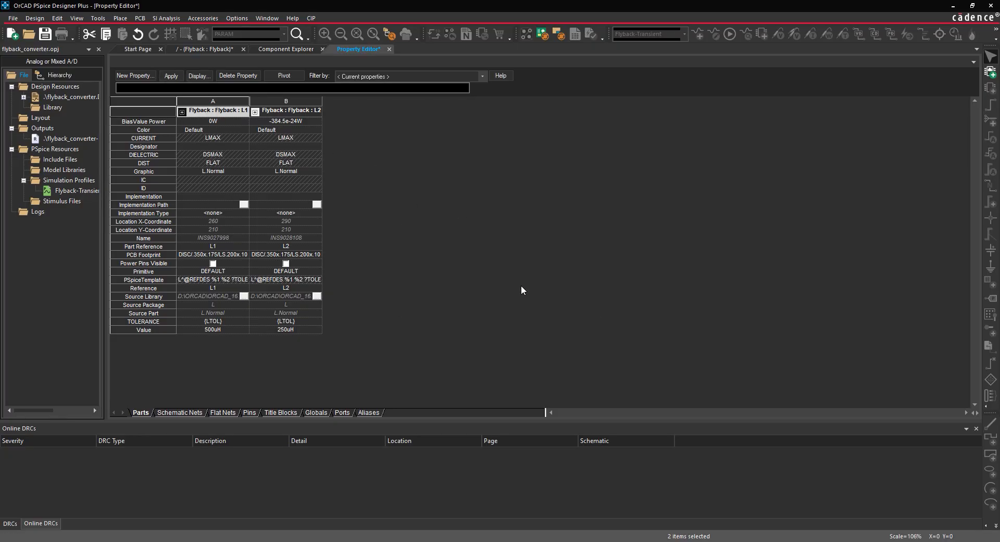
left_click(392, 49)
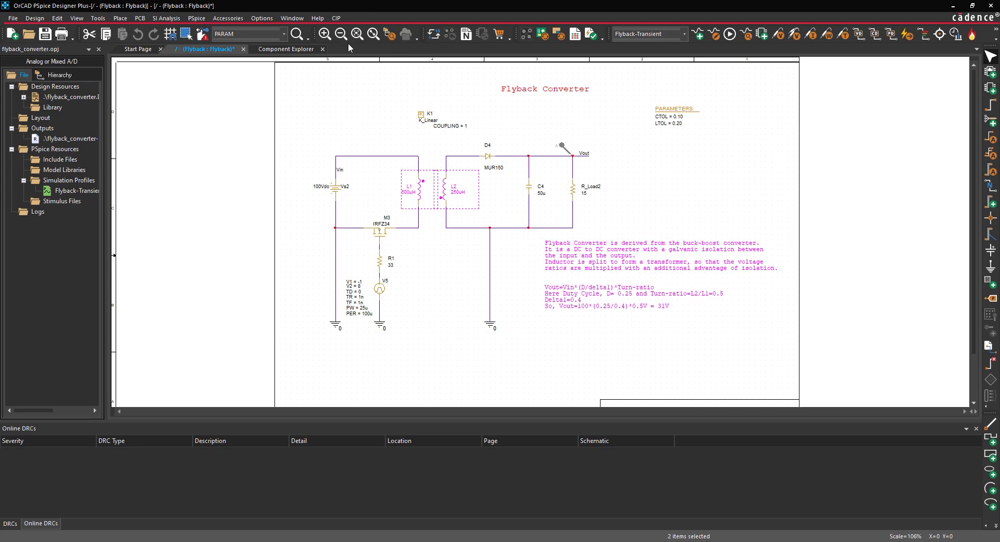
Run the Flyback-Transient simulation and display the measurement results table below the output waveform
left_click(197, 18)
left_click(205, 58)
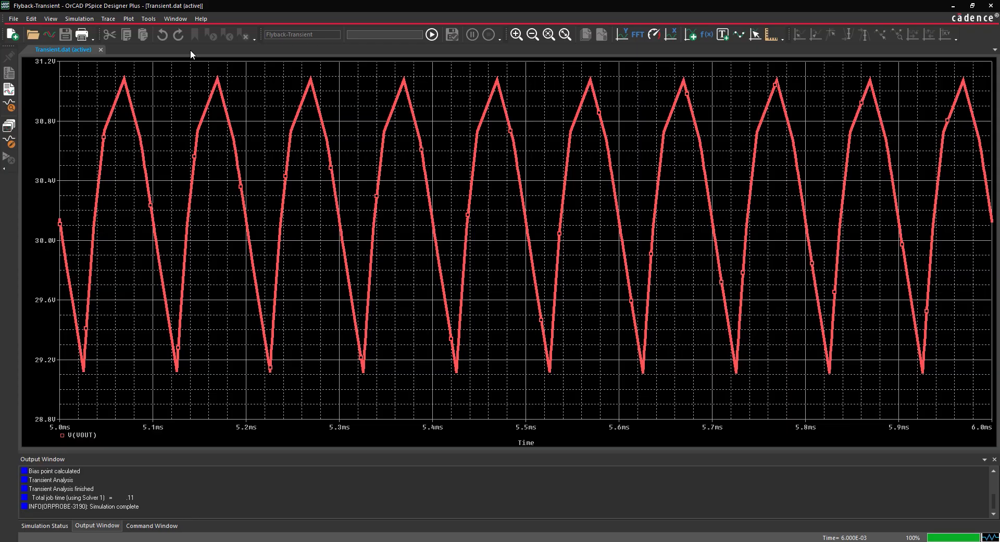
left_click(54, 19)
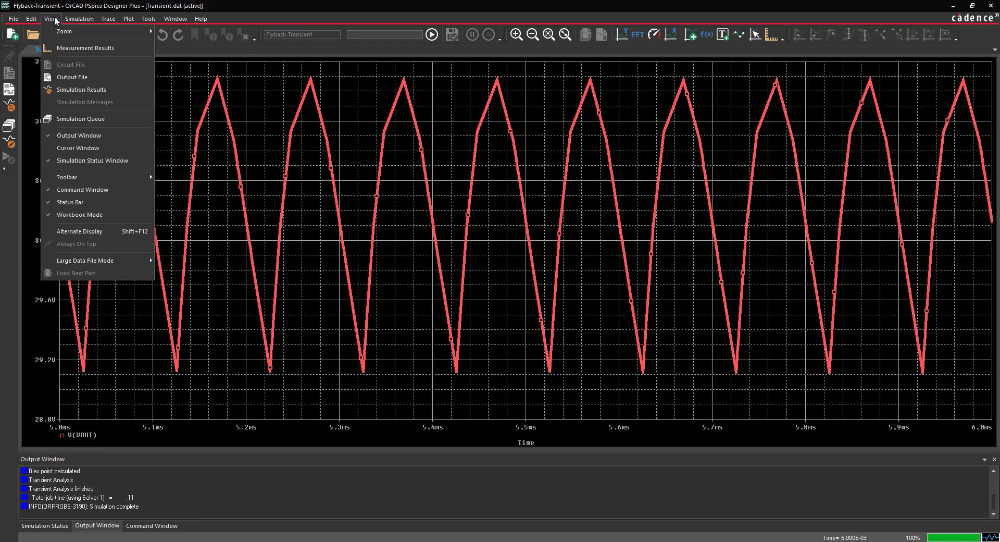
left_click(67, 48)
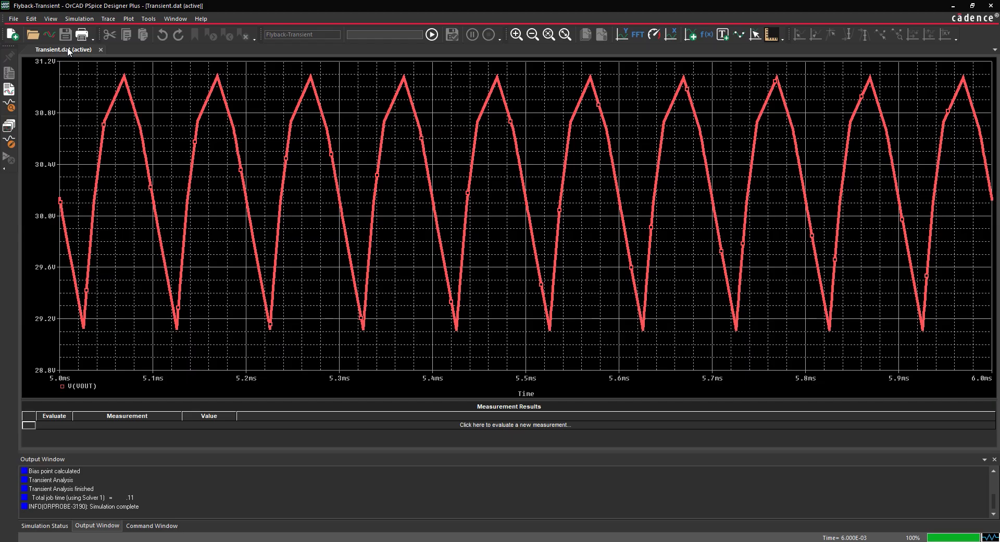
Add the measurement Max(V(Vout)) to the transient results, then close the waveform window to return to the schematic
left_click(490, 424)
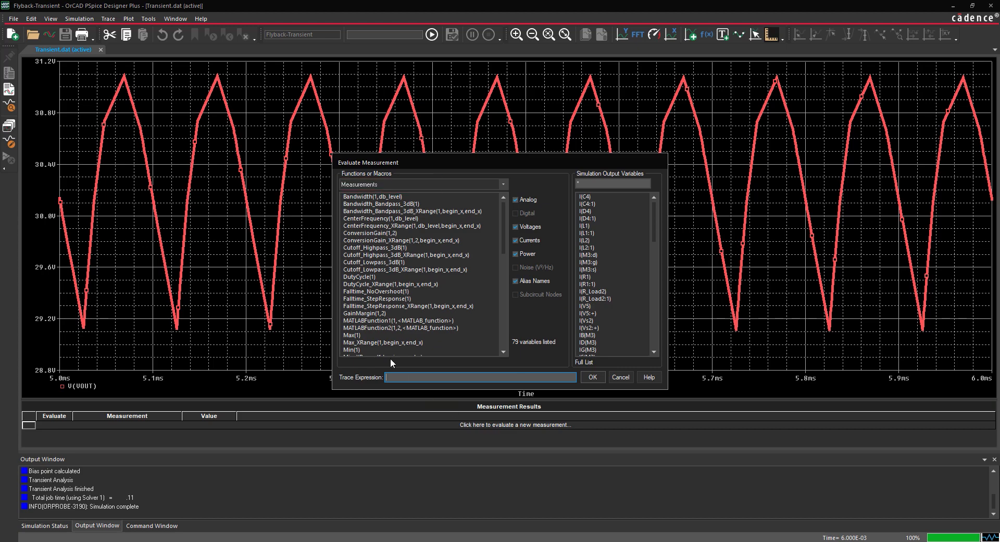
left_click(364, 336)
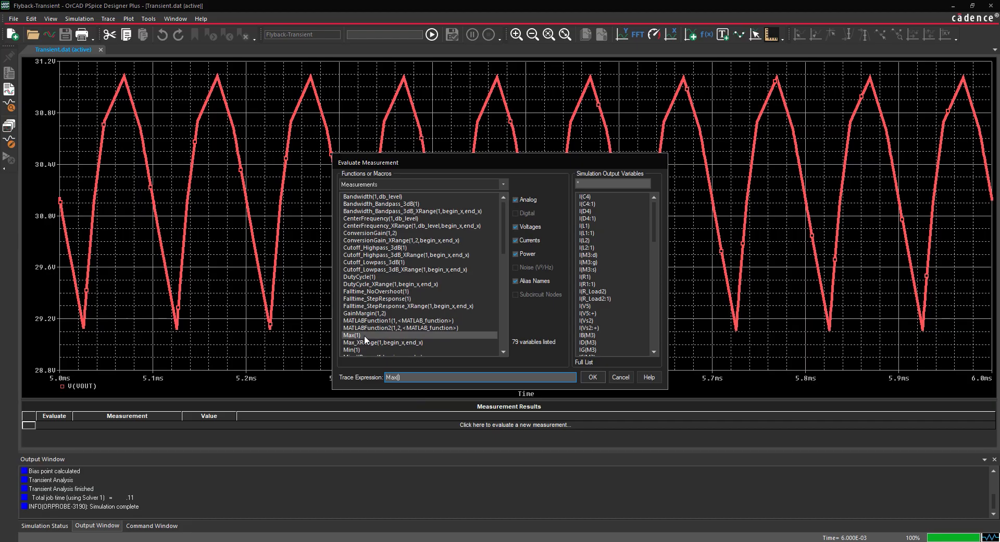
scroll(608, 333, "down", 7)
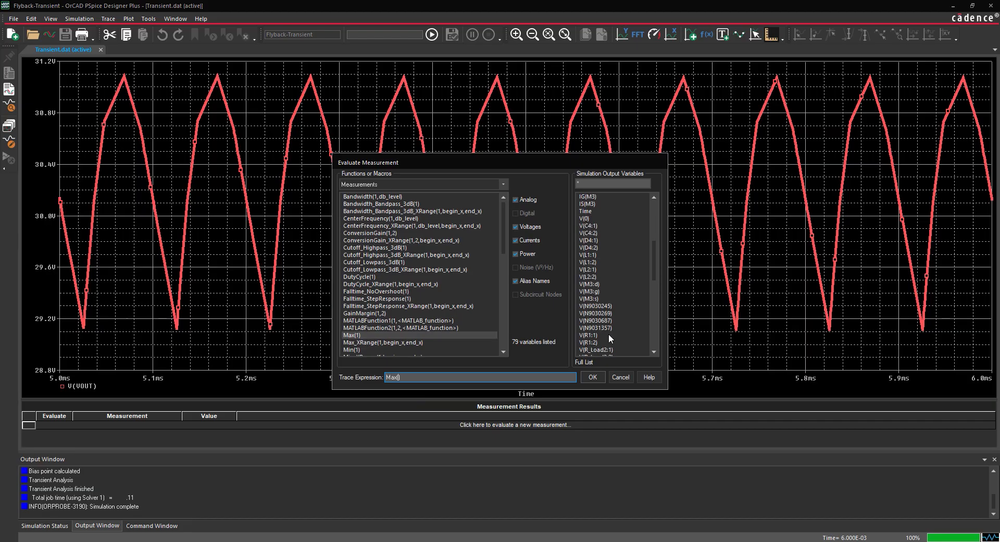
scroll(609, 333, "down", 3)
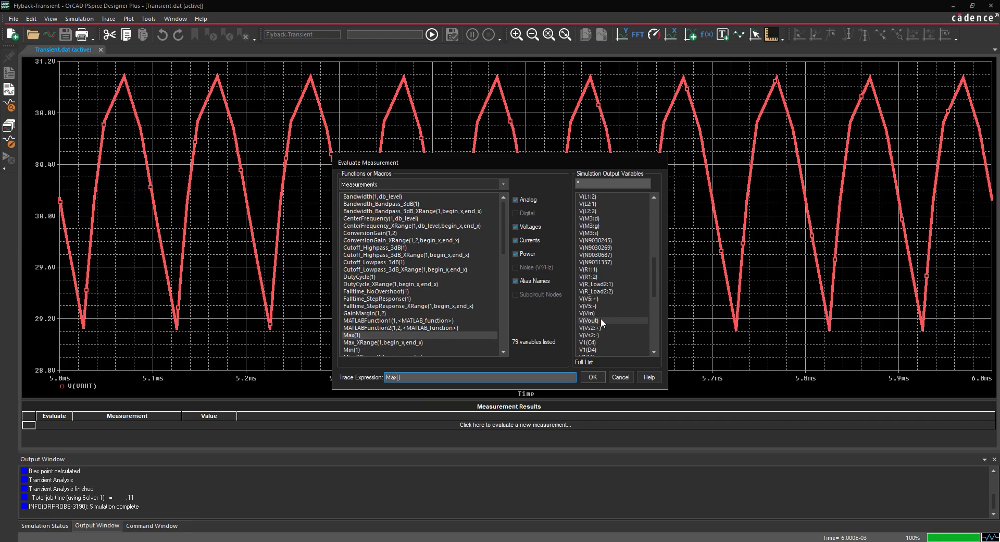
left_click(601, 320)
left_click(585, 373)
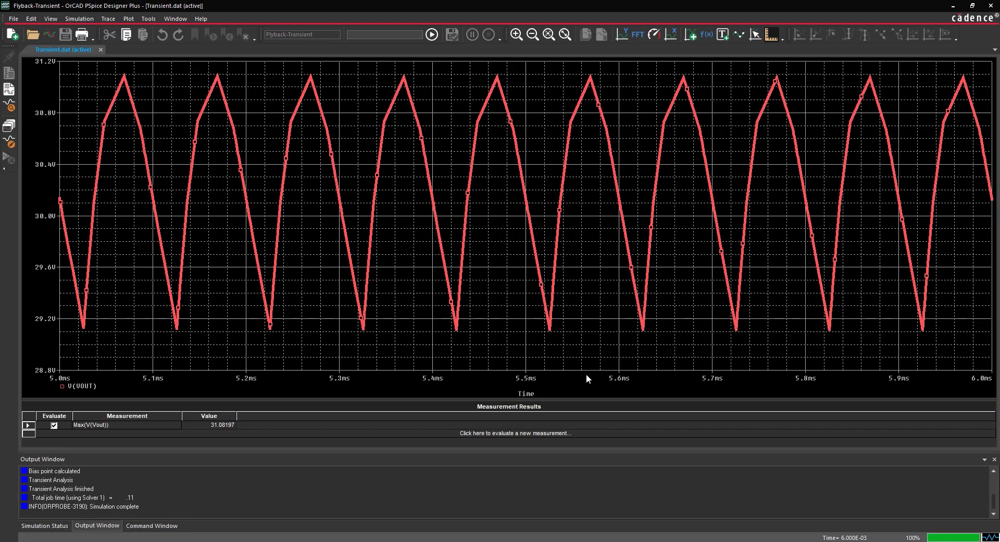
left_click(989, 5)
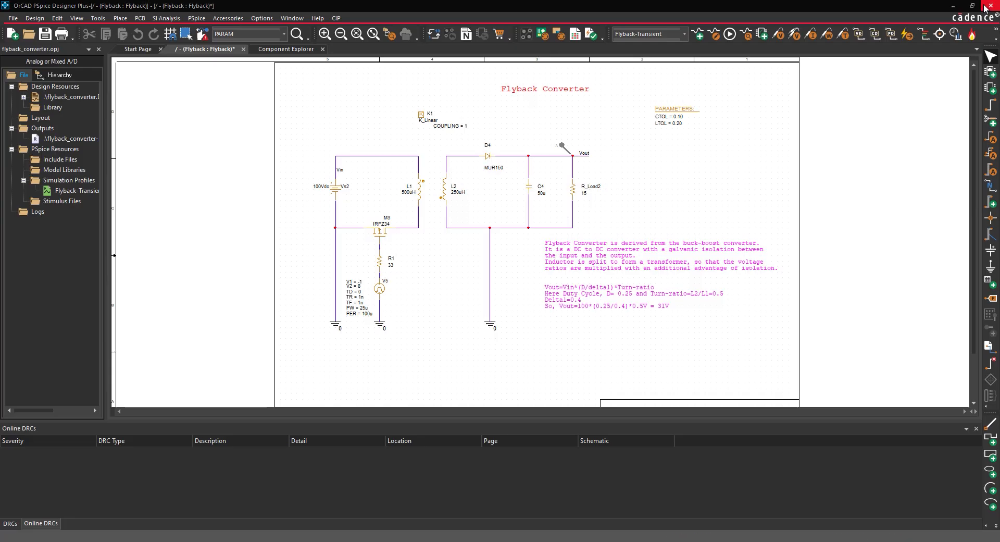
Open the Monte Carlo advanced analysis for the flyback design using the OrCAD PSpice Designer Plus suite
left_click(202, 20)
mouse_move(212, 125)
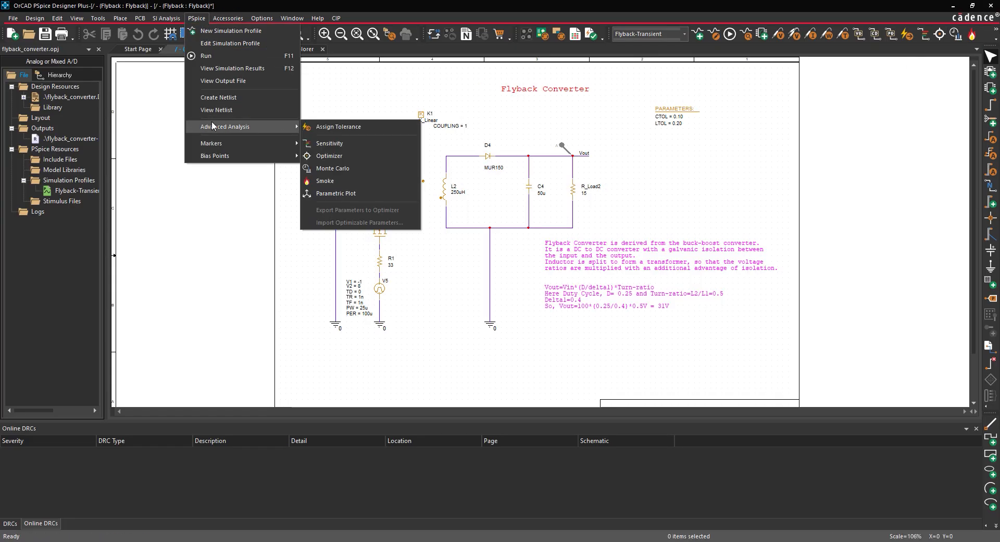
left_click(324, 168)
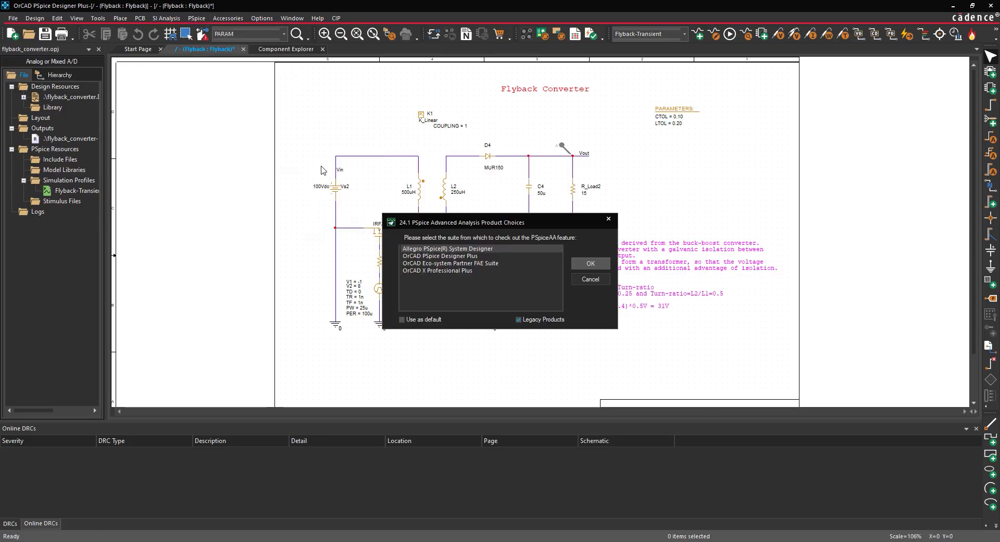
left_click(451, 256)
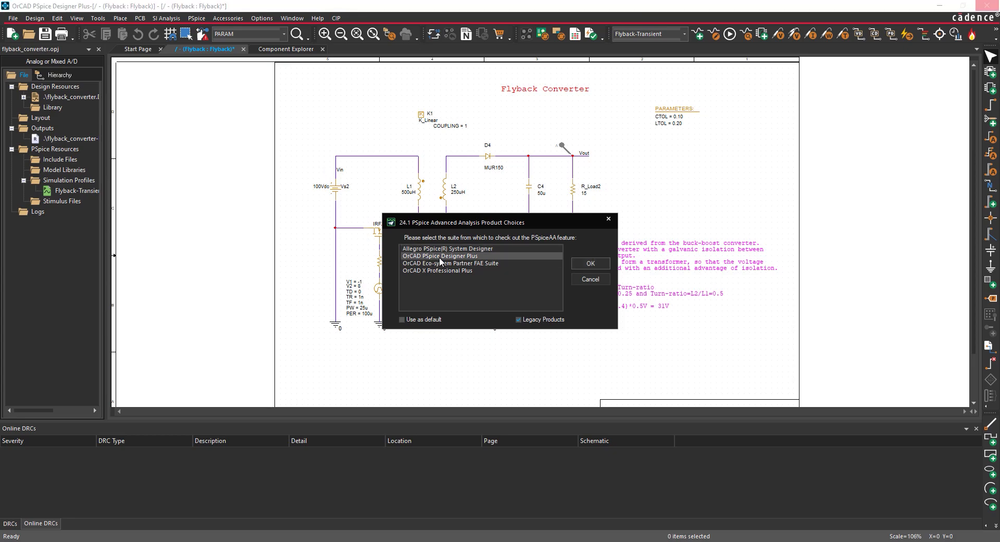
left_click(591, 263)
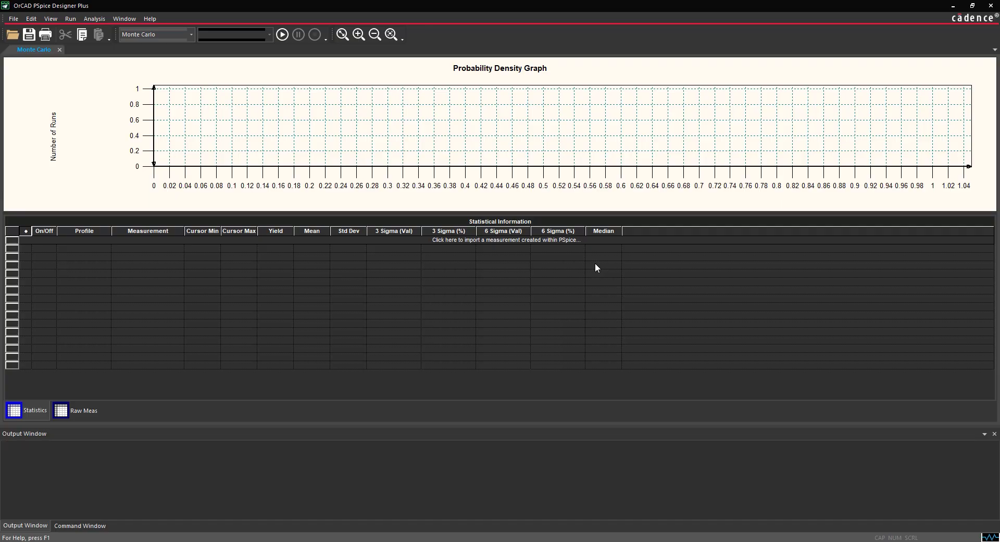
Import the Max(V(Vout)) measurement from the transient.sim profile into the Monte Carlo statistics table
left_click(541, 239)
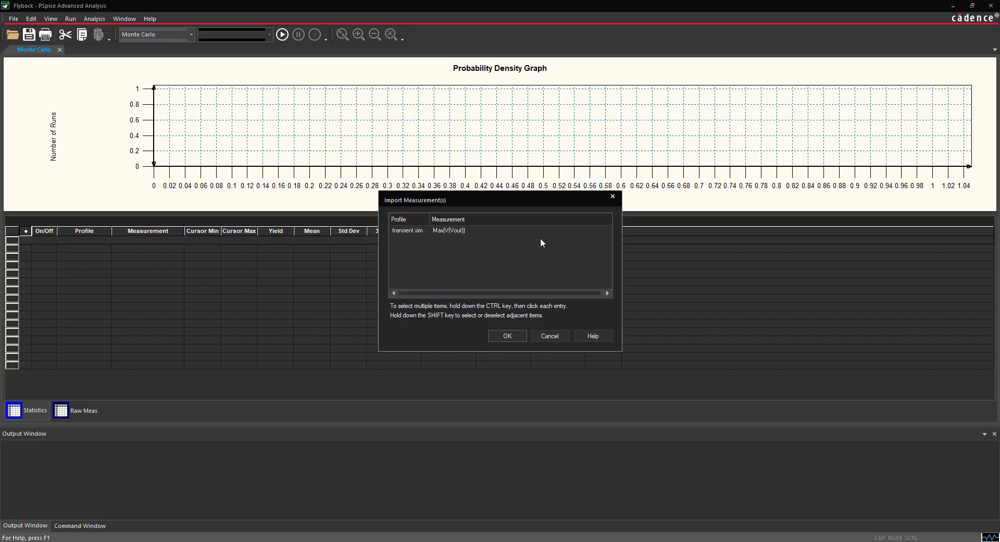
left_click(422, 230)
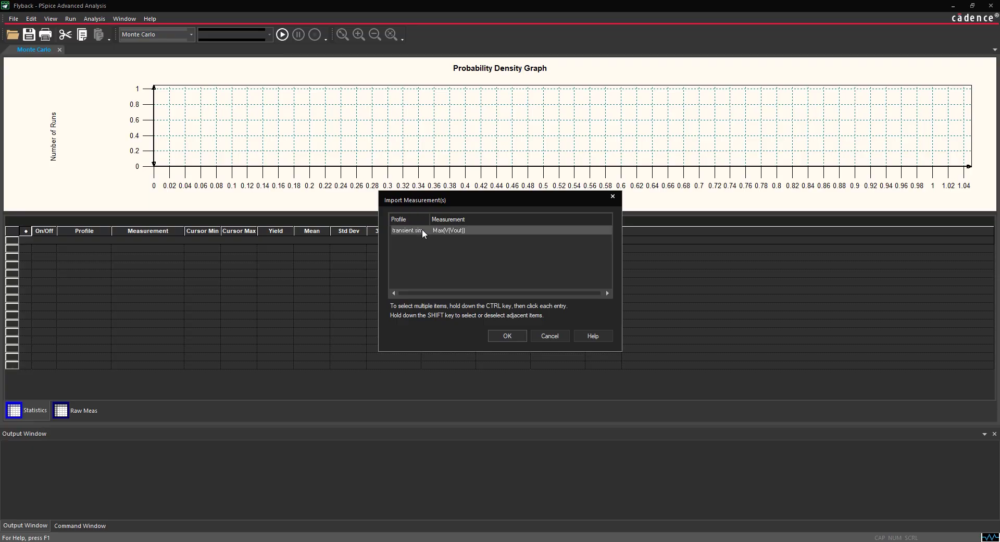
left_click(507, 335)
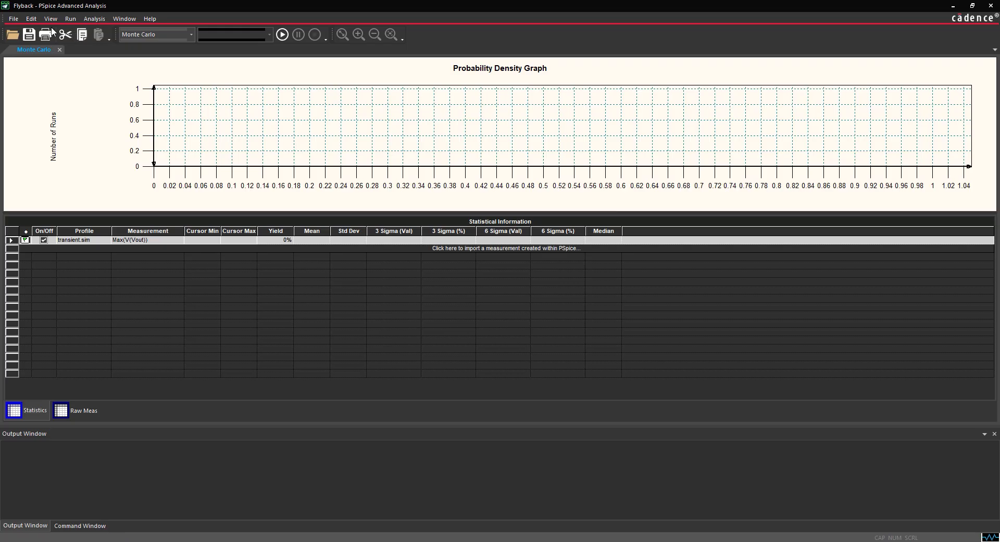
Set the Monte Carlo number of runs to 500 in the profile settings and start the analysis
left_click(31, 19)
left_click(55, 114)
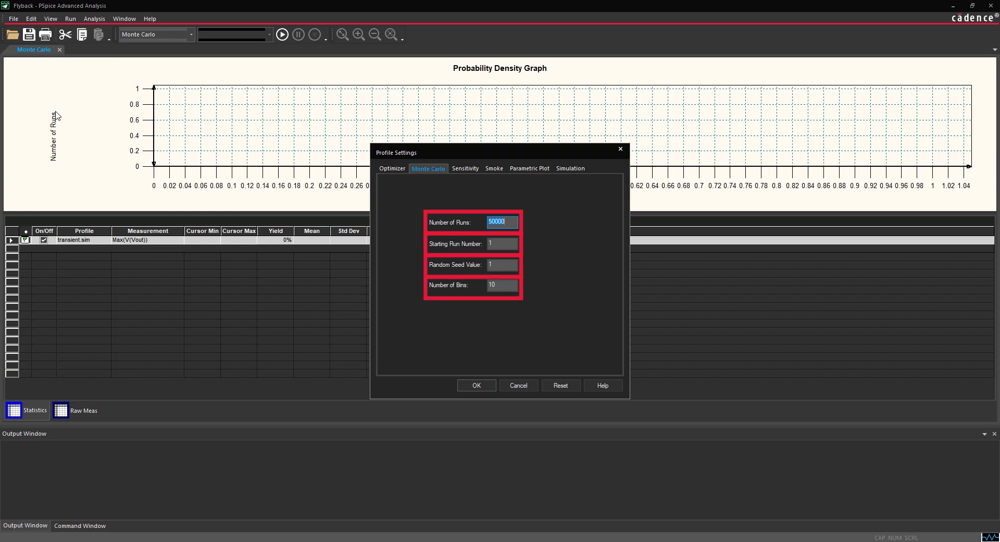
type("500")
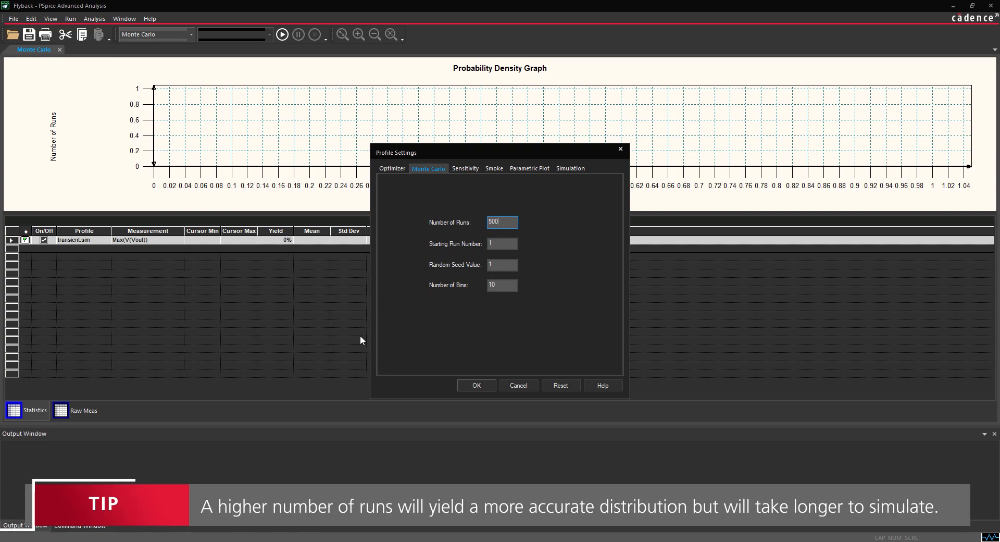
left_click(477, 385)
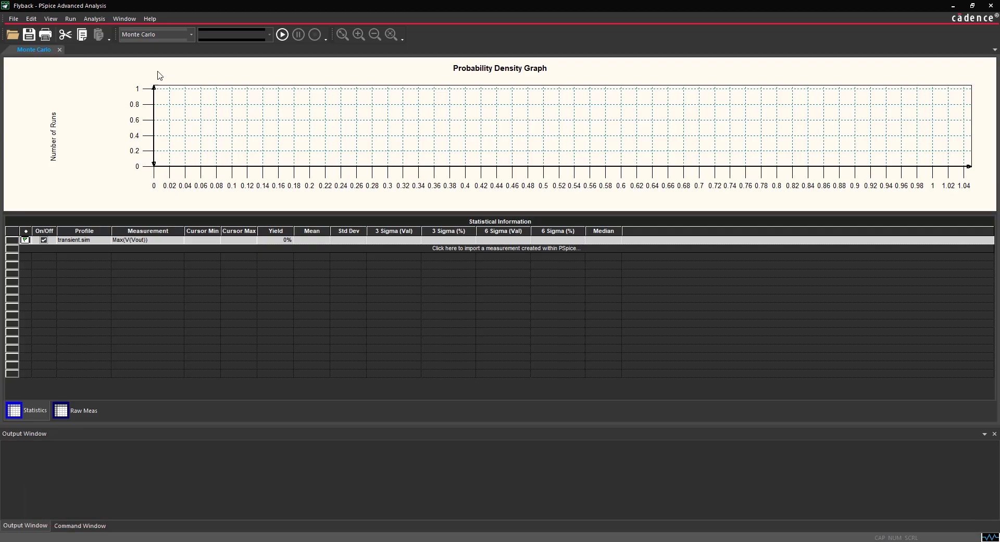
left_click(70, 19)
left_click(84, 31)
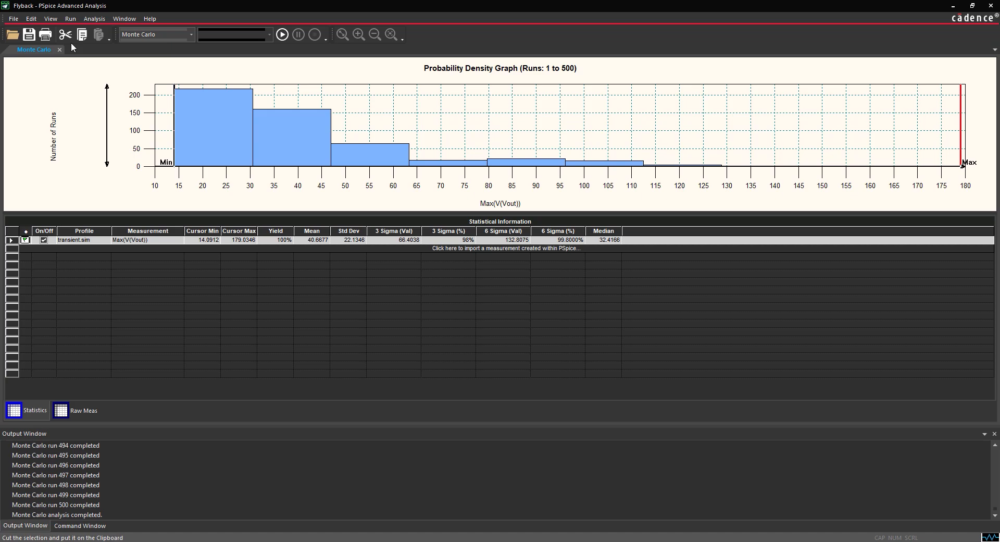
Switch the Monte Carlo graph to the cumulative distribution and show the raw measurements of the individual runs
right_click(298, 92)
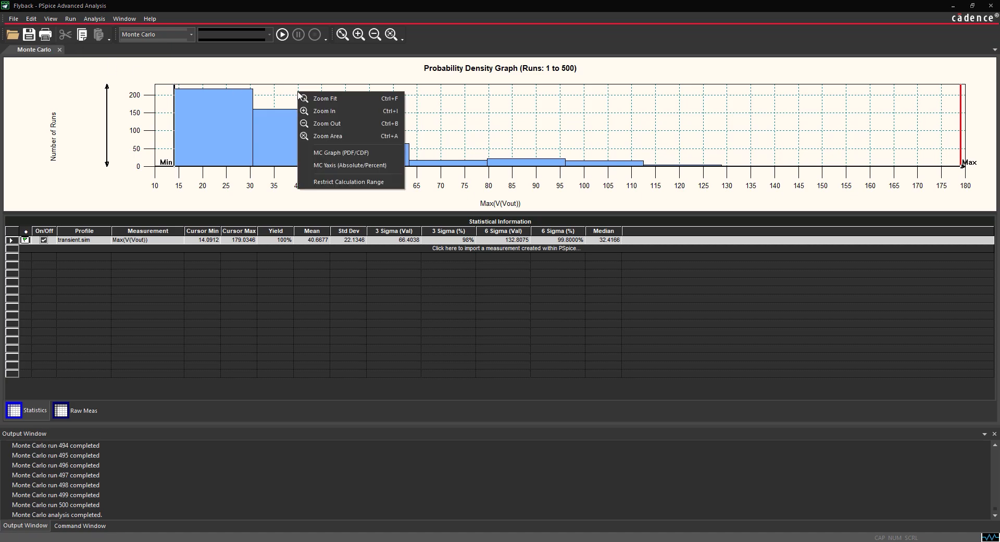
left_click(346, 153)
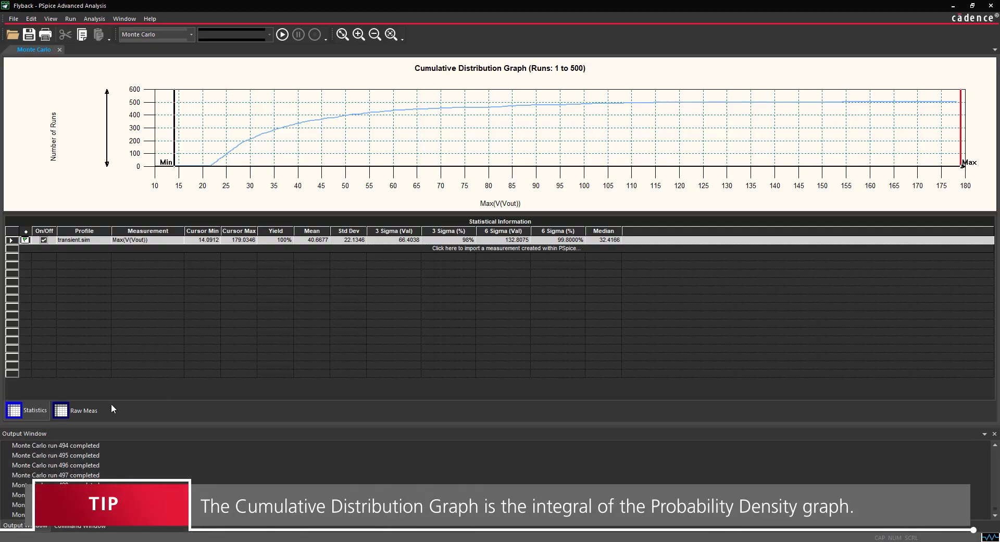
left_click(86, 412)
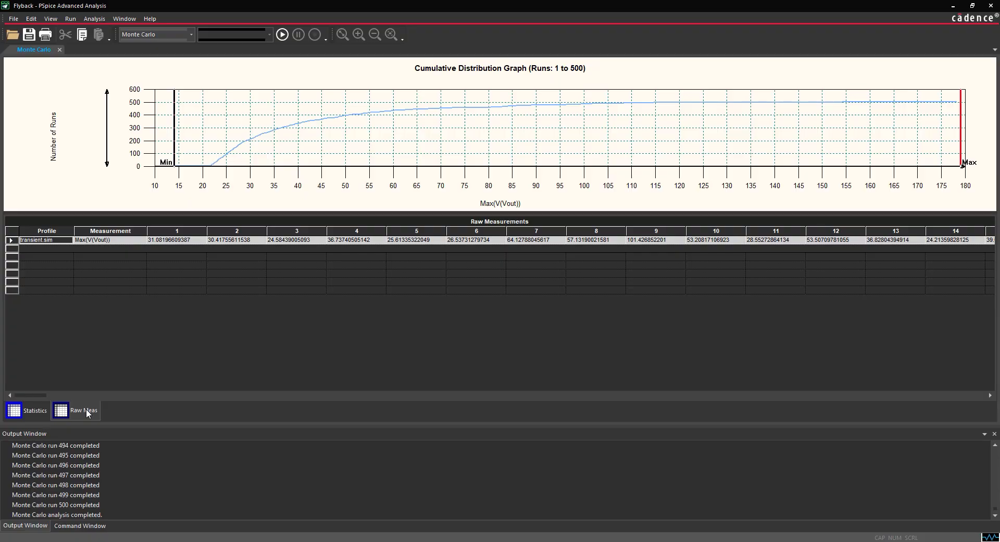